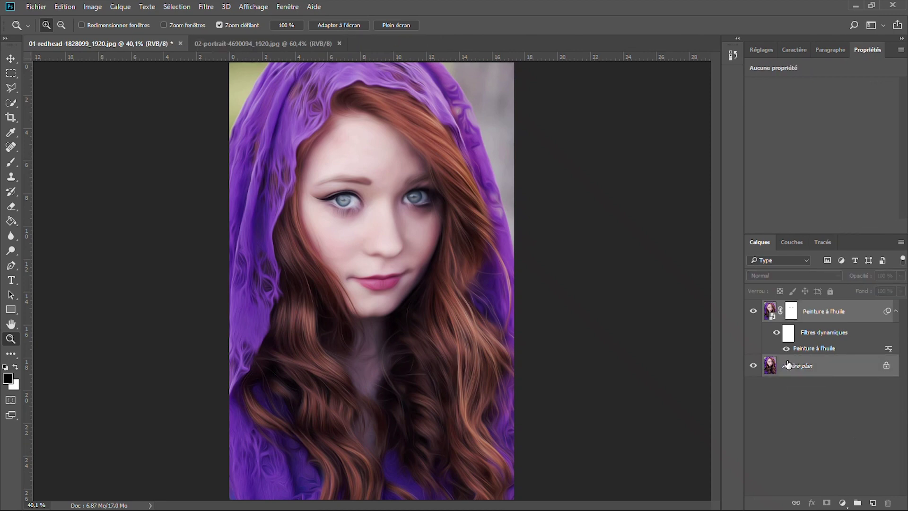
Merge the visible result into a new layer above Peinture à l'huile and rename it Netteté
double_click(790, 311)
text(Netteté)
key(Return)
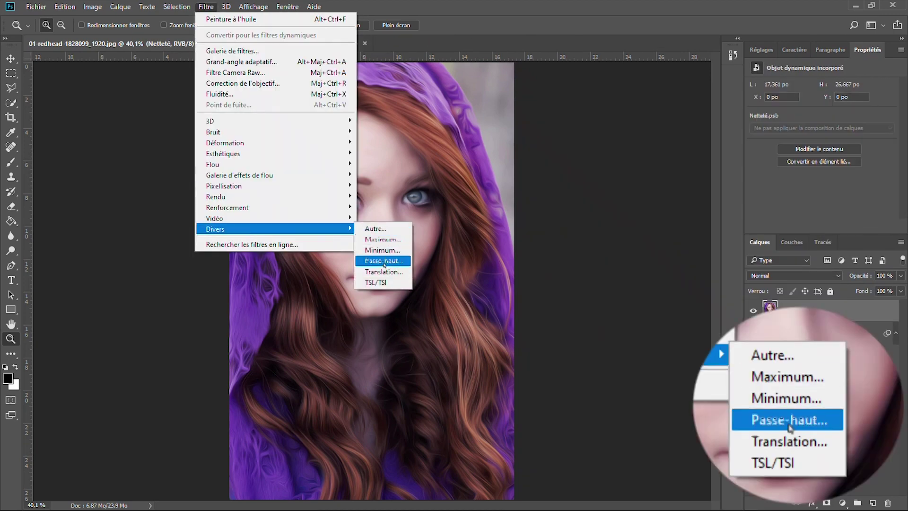
Apply the Passe-haut filter to the Netteté layer and set its blend mode to Incrustation
click(379, 257)
key(Return)
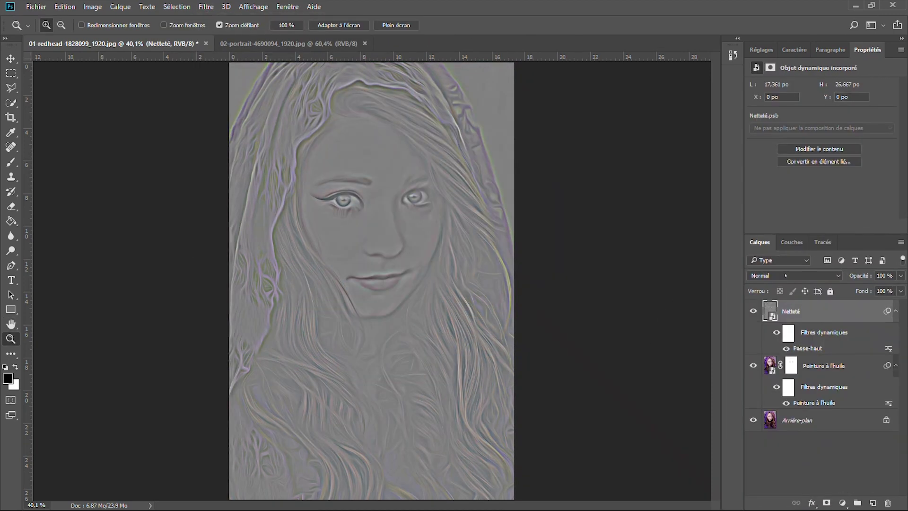
click(795, 276)
click(757, 314)
Add a Teinte/Saturation adjustment layer above Netteté and raise its saturation
click(842, 503)
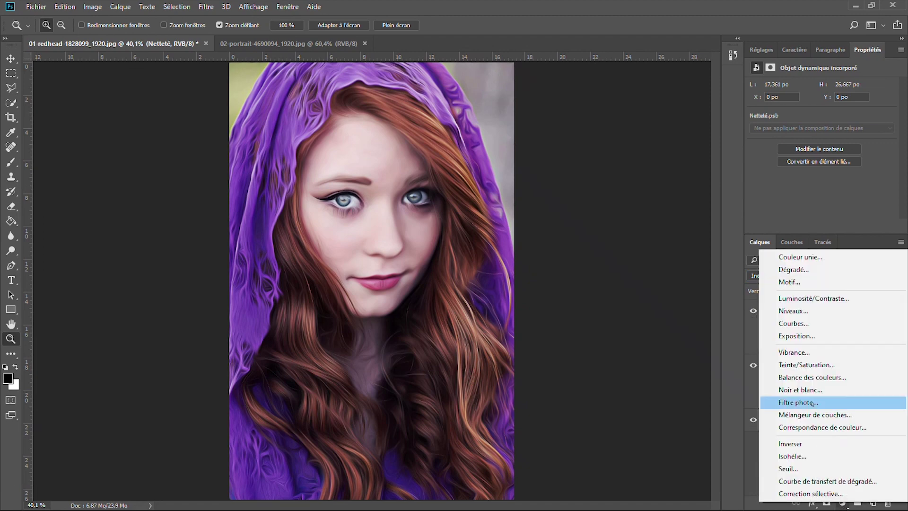
click(757, 332)
drag(822, 149, 849, 149)
Add a Niveaux adjustment layer with the input black level at 4 and the input white level at 235
click(843, 503)
click(766, 293)
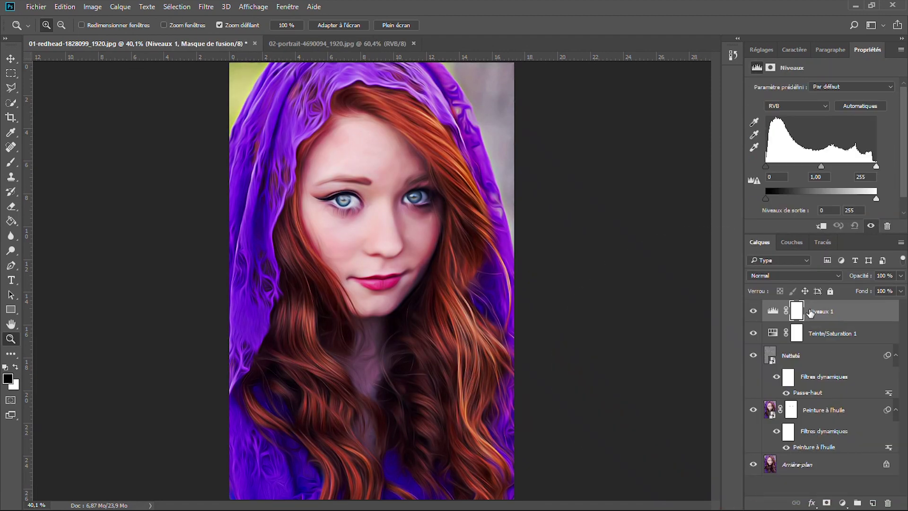
drag(767, 167, 769, 166)
drag(876, 167, 868, 167)
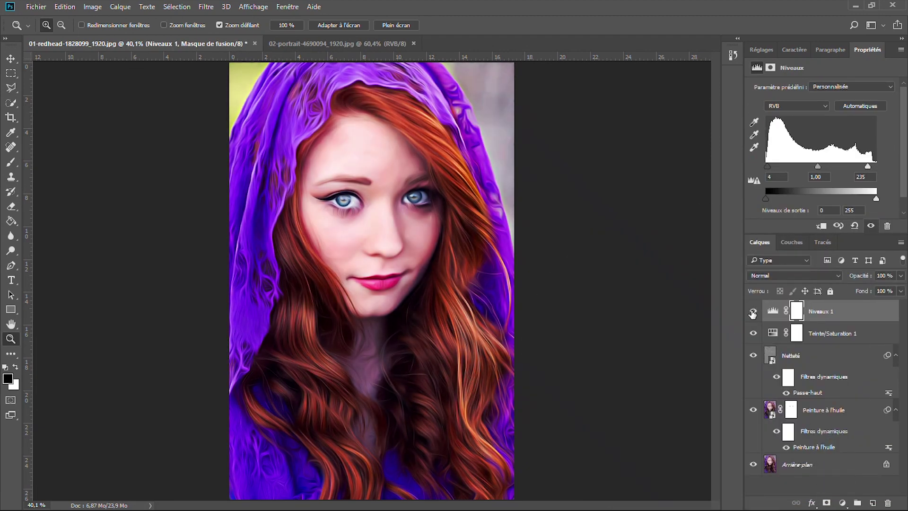
Add a Vibrance adjustment layer with the vibrance at +60
click(842, 503)
click(776, 322)
drag(822, 97, 863, 97)
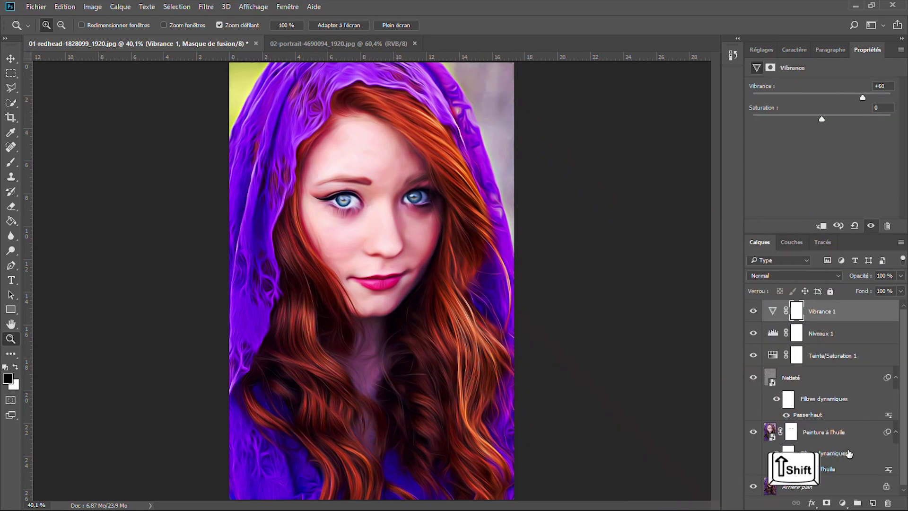
Group all layers above the background and toggle the group's visibility to compare before and after
shift+click(826, 432)
key(ctrl+g)
click(754, 308)
click(754, 307)
click(755, 307)
In the 02-portrait document, duplicate the background layer and name the copy Peinture à l'huile
click(294, 43)
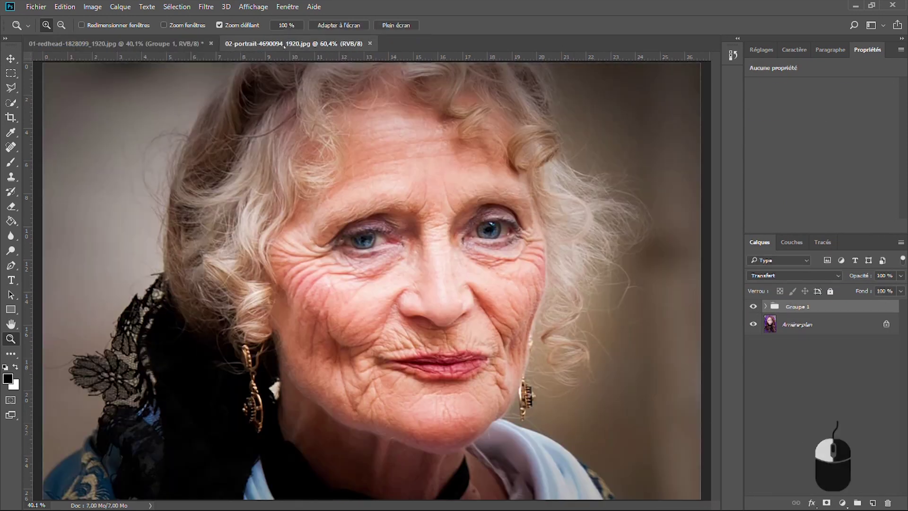
key(ctrl+j)
double_click(799, 308)
text(Peinture à l'huile)
key(Return)
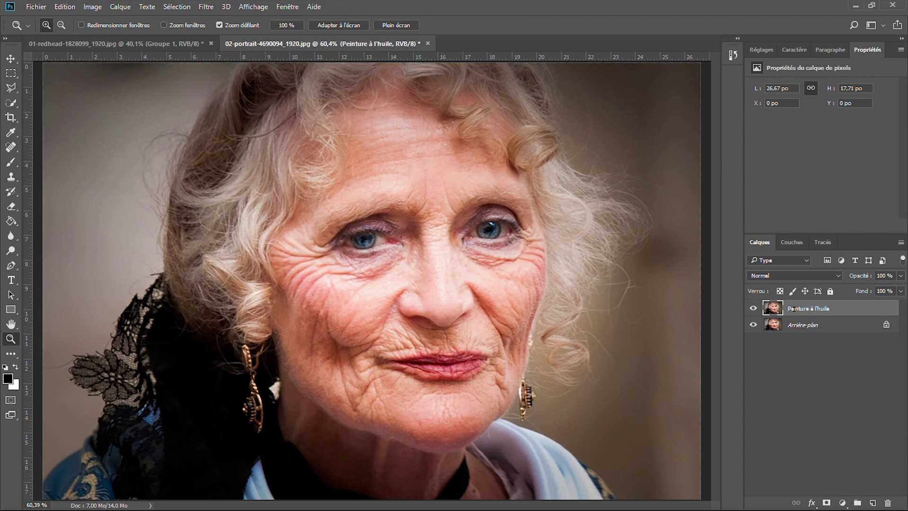
Apply the Peinture à l'huile filter to the duplicated portrait layer and add a layer mask to it
click(206, 7)
click(227, 17)
click(793, 41)
click(827, 503)
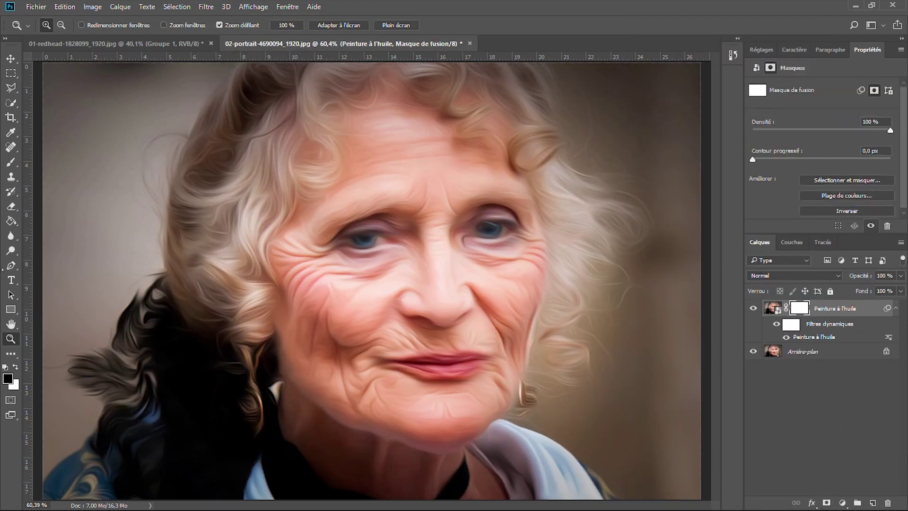
Brush over the woman's eyes on the layer mask to bring back their original detail
key(b)
key(z)
drag(321, 213, 451, 242)
alt+click(451, 241)
Stamp all visible layers into a new layer and name it Netteté
key(ctrl+alt+shift+e)
double_click(803, 310)
text(Netteté)
key(Return)
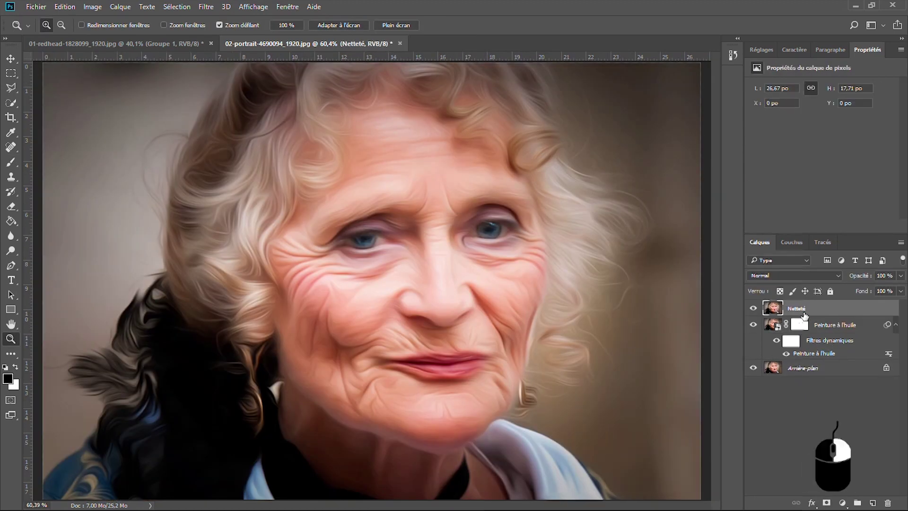
Apply the Passe-haut filter to the portrait's Netteté layer and set its blend mode to Incrustation
click(206, 7)
key(Return)
click(794, 276)
click(763, 387)
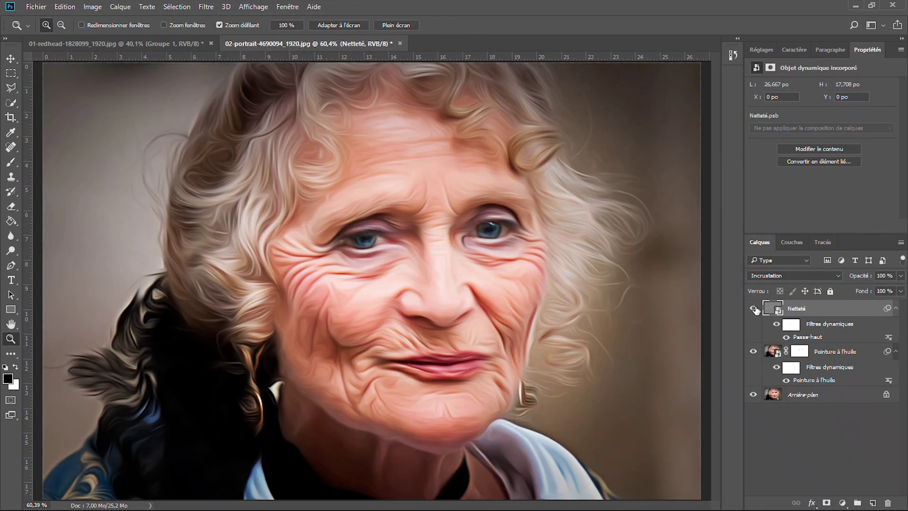
Add Teinte/Saturation, Niveaux and Vibrance adjustment layers above Netteté, with raised saturation, input black level 4 and vibrance +60
click(843, 502)
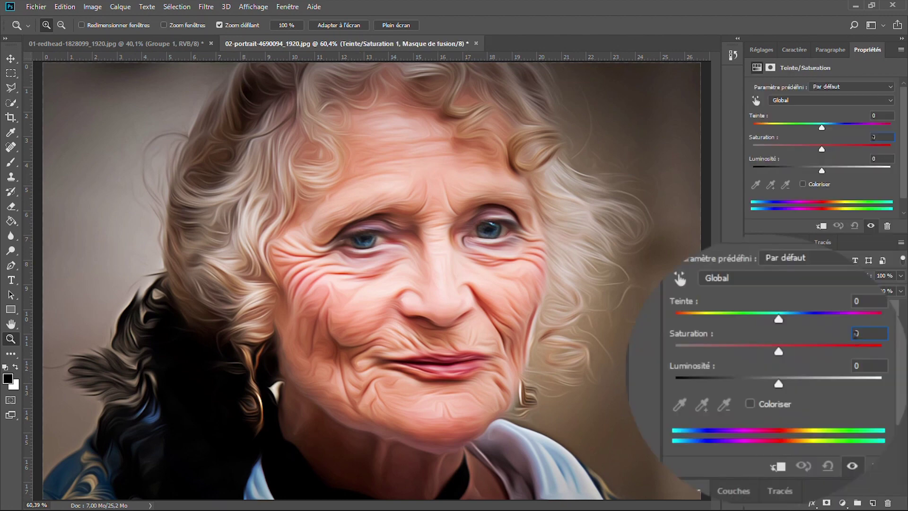
drag(822, 149, 849, 149)
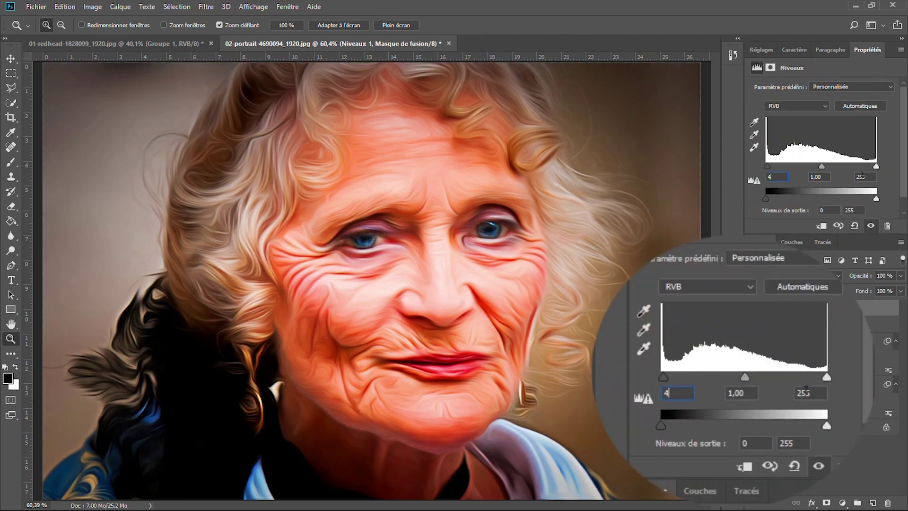
click(843, 503)
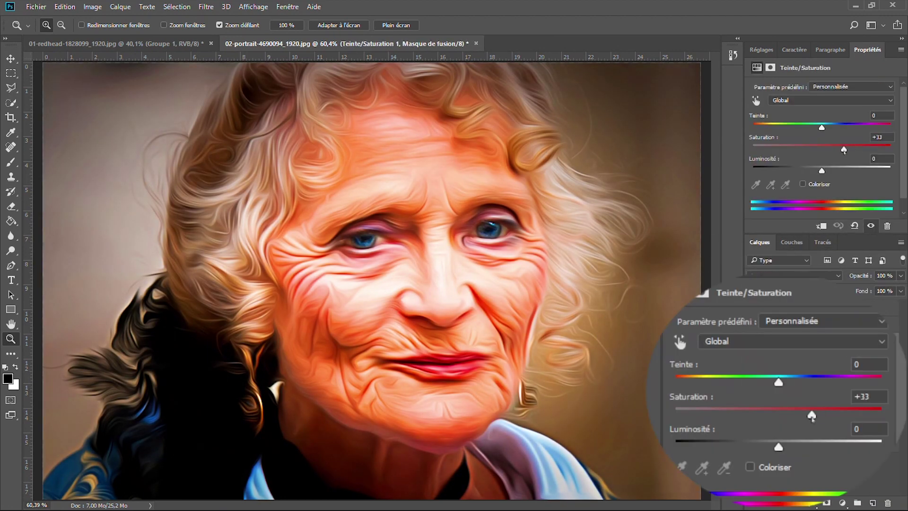
Set the saturation of the Teinte/Saturation adjustment to 15 and reduce it further
text(15)
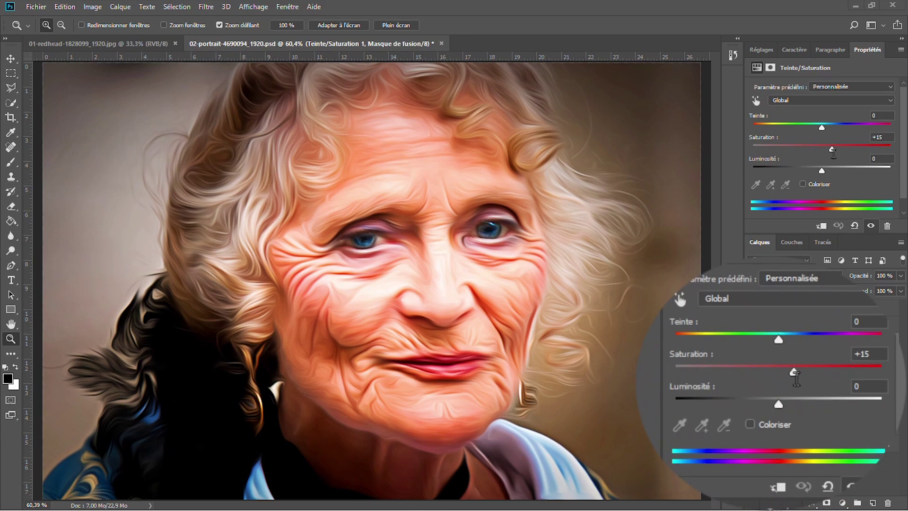
drag(832, 149, 817, 128)
Group the portrait's layers from Vibrance 1 down to Peinture à l'huile
click(828, 308)
shift+click(835, 400)
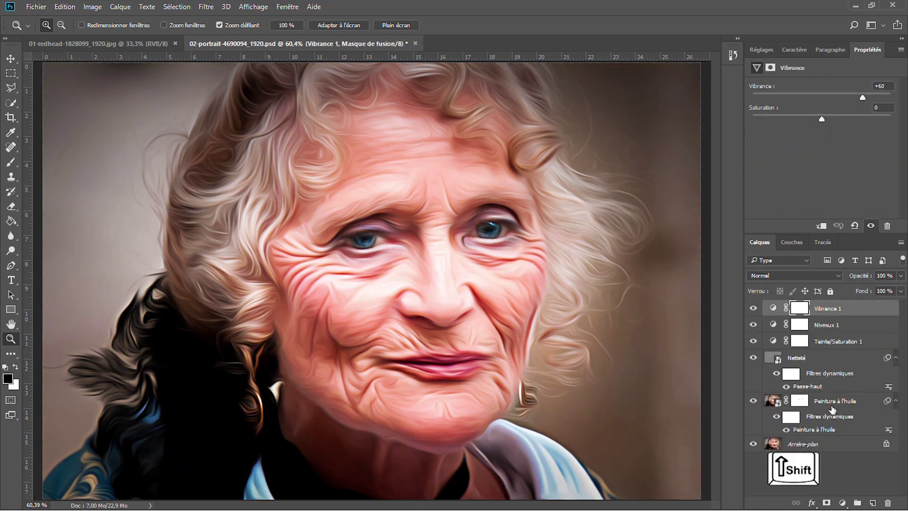
key(ctrl+g)
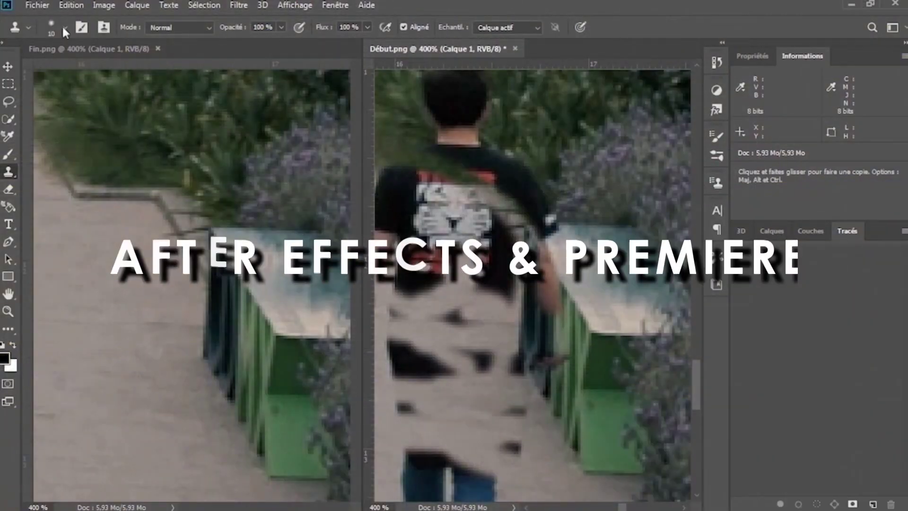
click(65, 28)
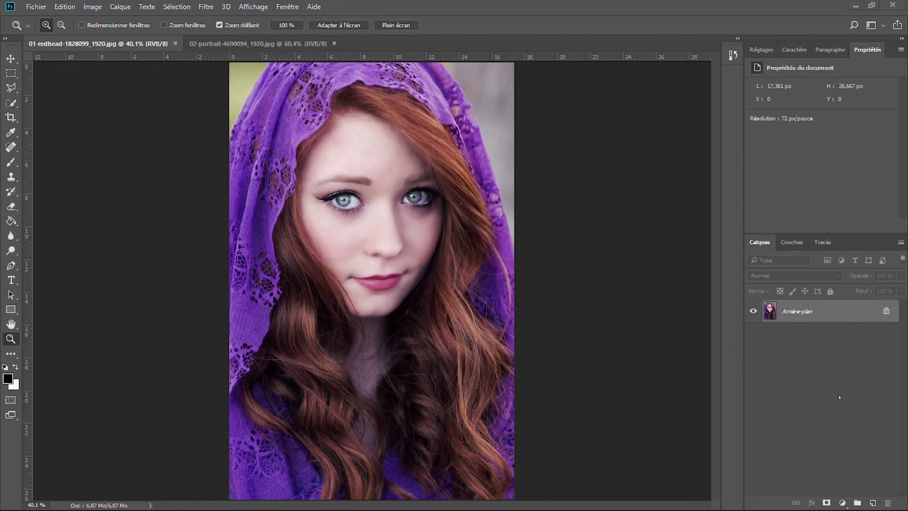
Duplicate the background layer of the 01-redhead document and name the copy Peinture à l'huile
right_click(820, 318)
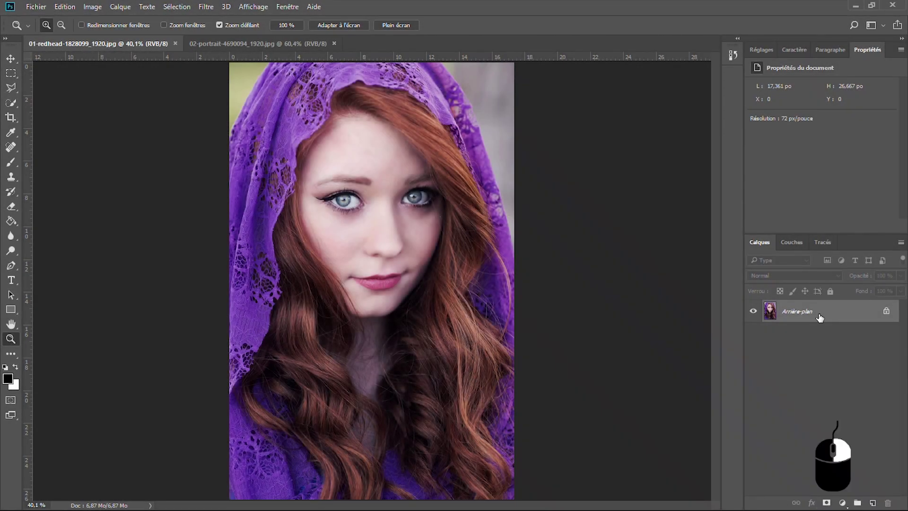
click(801, 341)
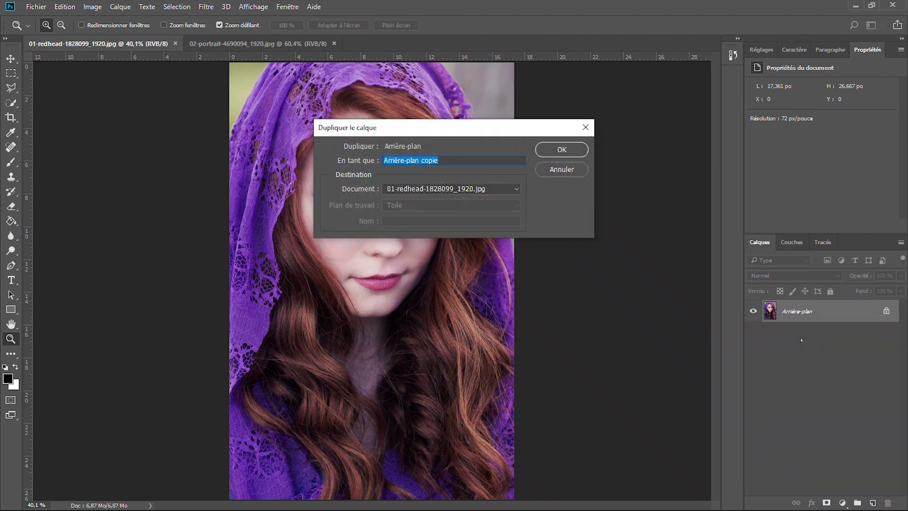
click(562, 149)
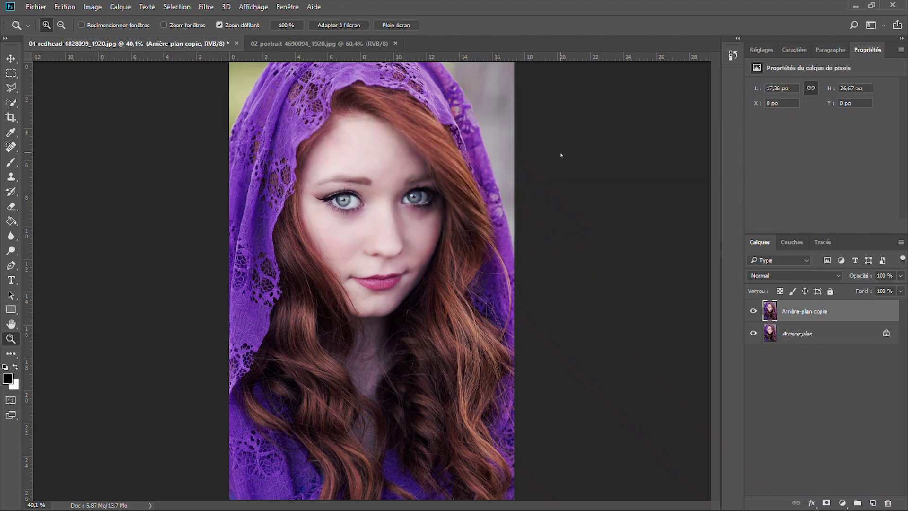
double_click(793, 311)
text(Peinture à l'huile)
key(Return)
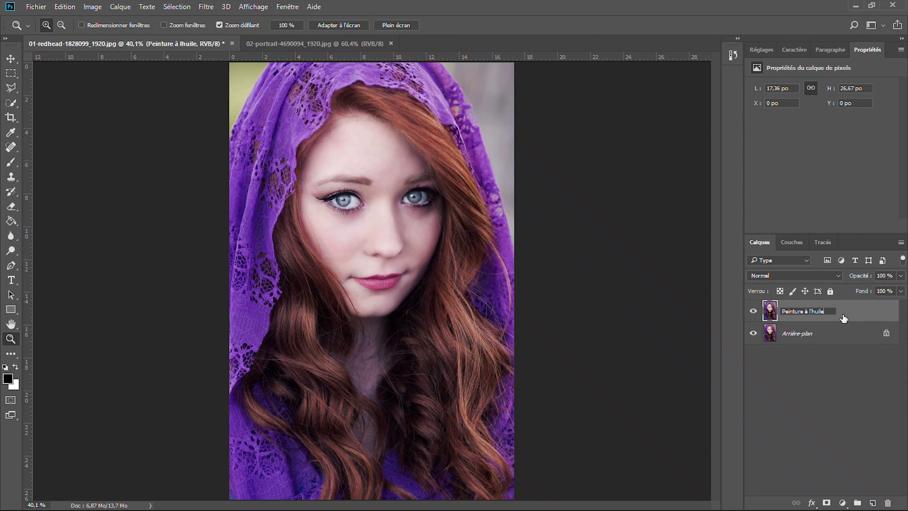
key(Return)
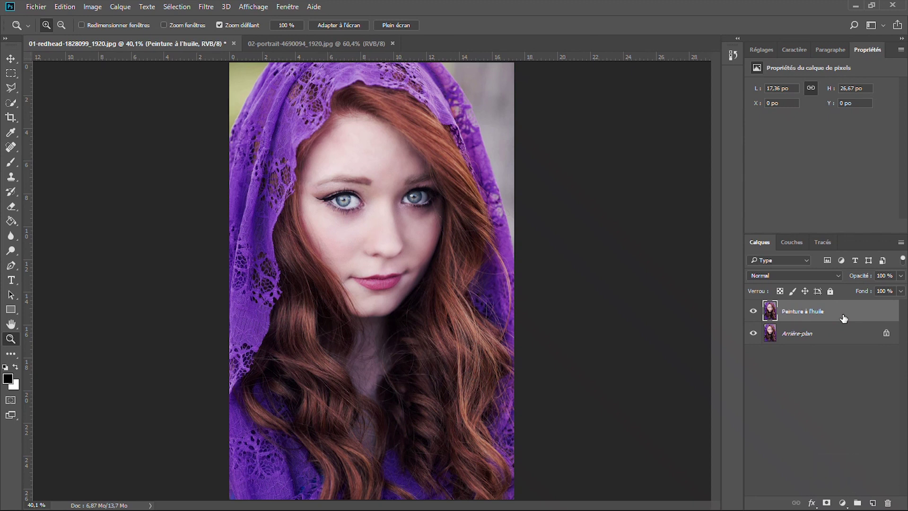
Convert the Peinture à l'huile layer into a smart object
right_click(844, 317)
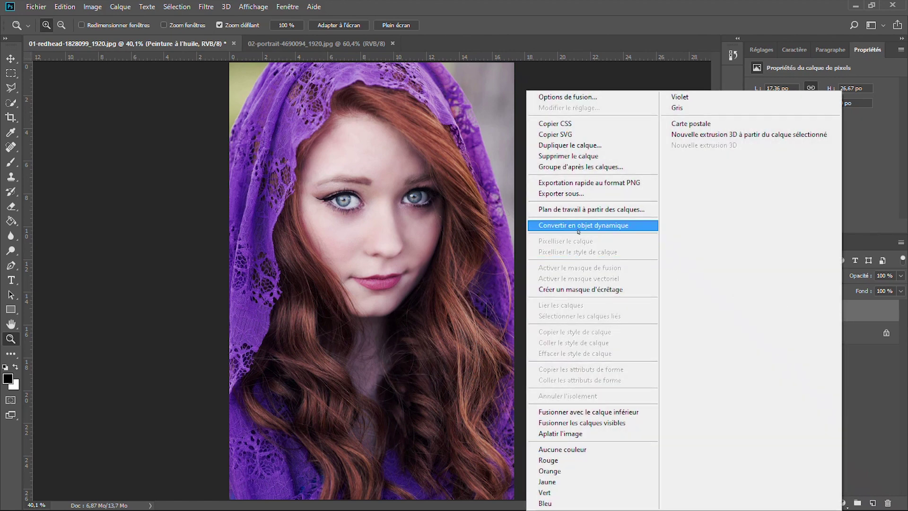
click(579, 226)
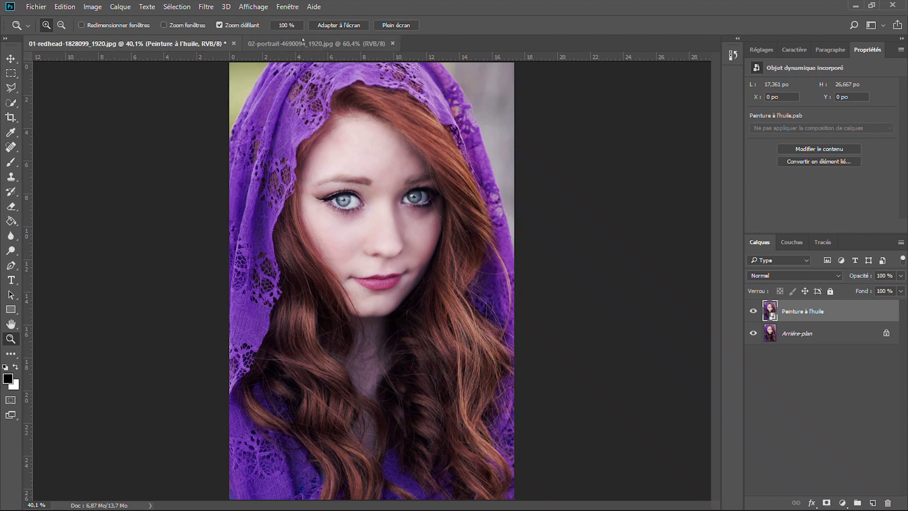
Apply the Peinture à l'huile filter with Stylisation 10, Netteté 10, Echelle 1 and Grosseur 1, leaving Eclairage off
click(205, 7)
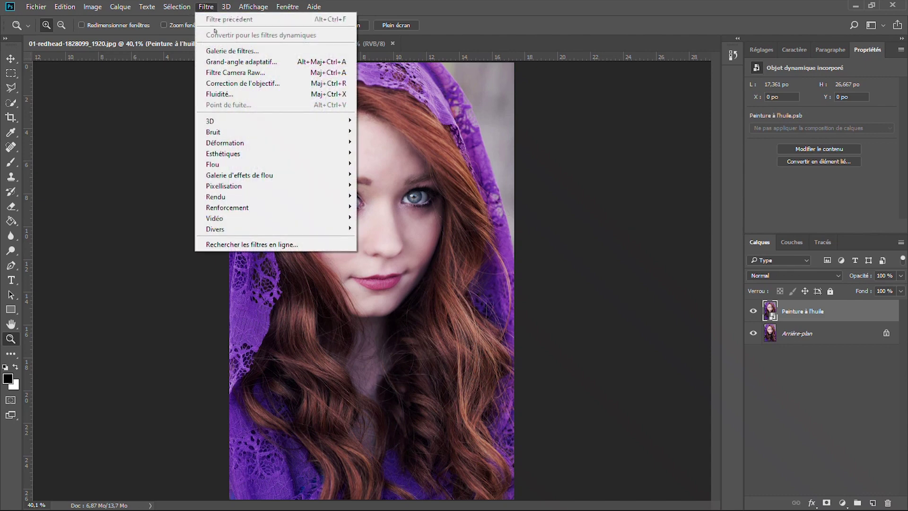
mouse_move(232, 155)
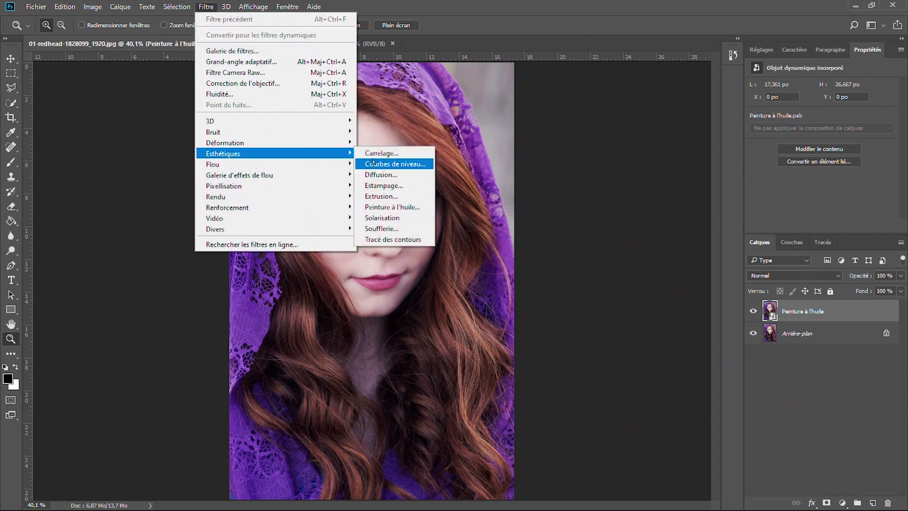
click(413, 209)
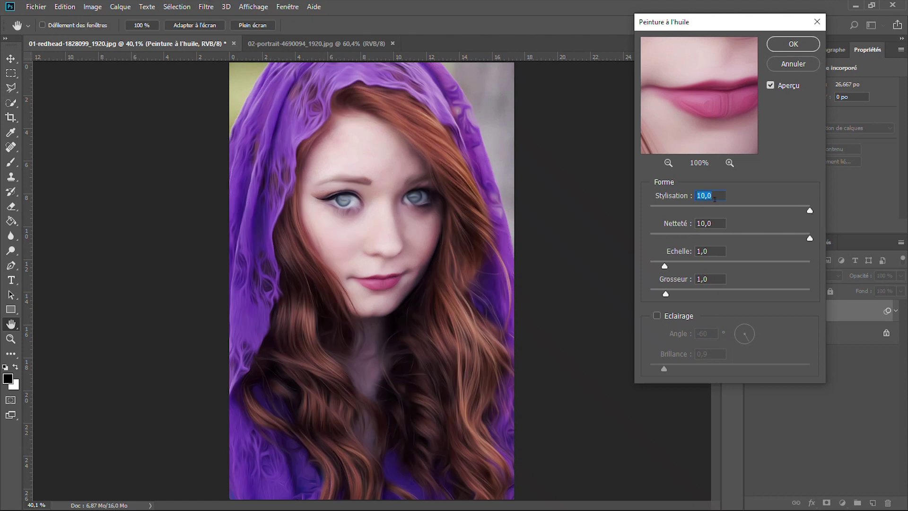
click(669, 162)
click(668, 163)
click(668, 163)
click(668, 163)
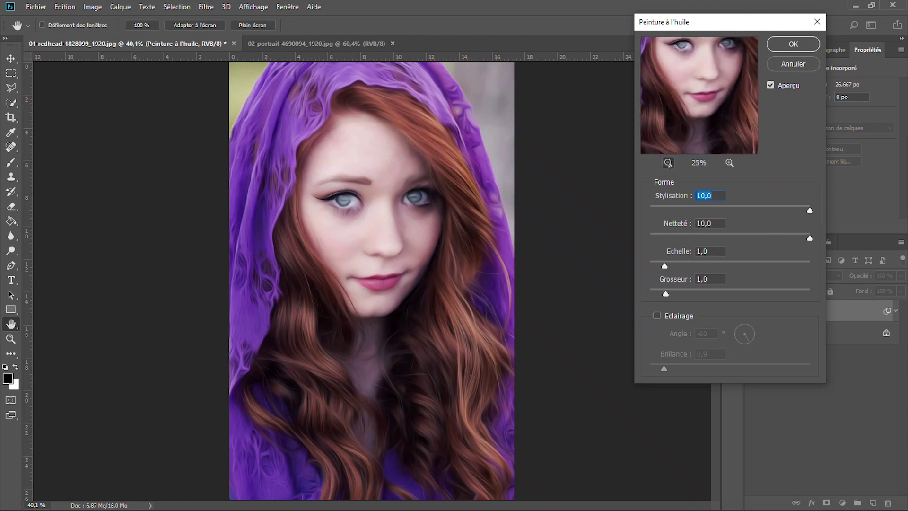
click(668, 163)
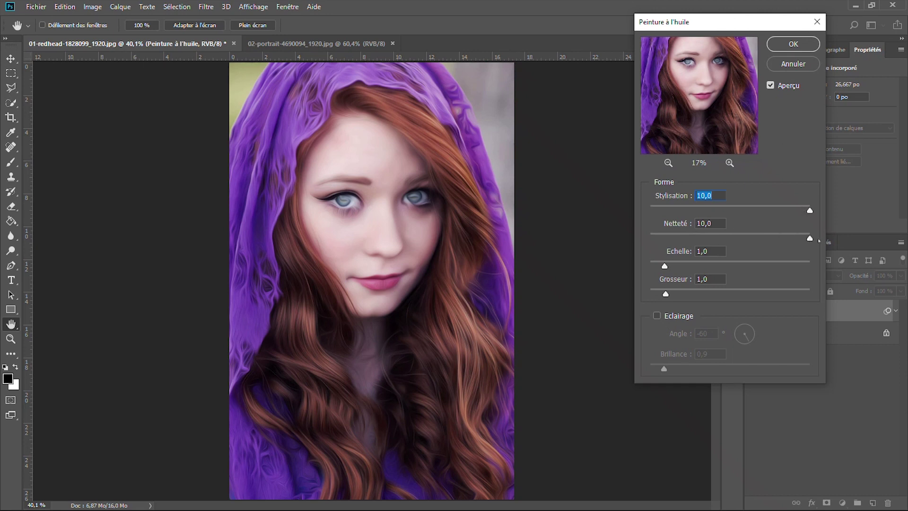
mouse_move(814, 239)
mouse_down()
mouse_move(752, 237)
mouse_move(829, 245)
mouse_up()
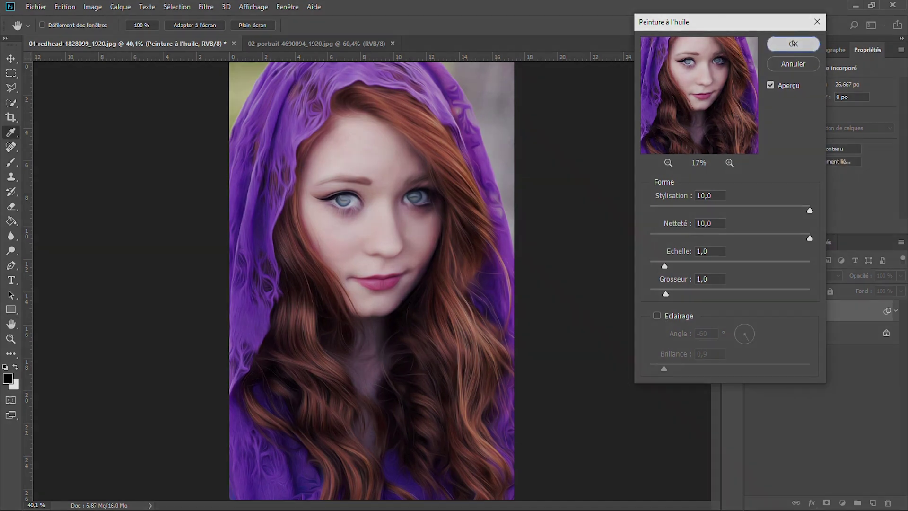
click(793, 42)
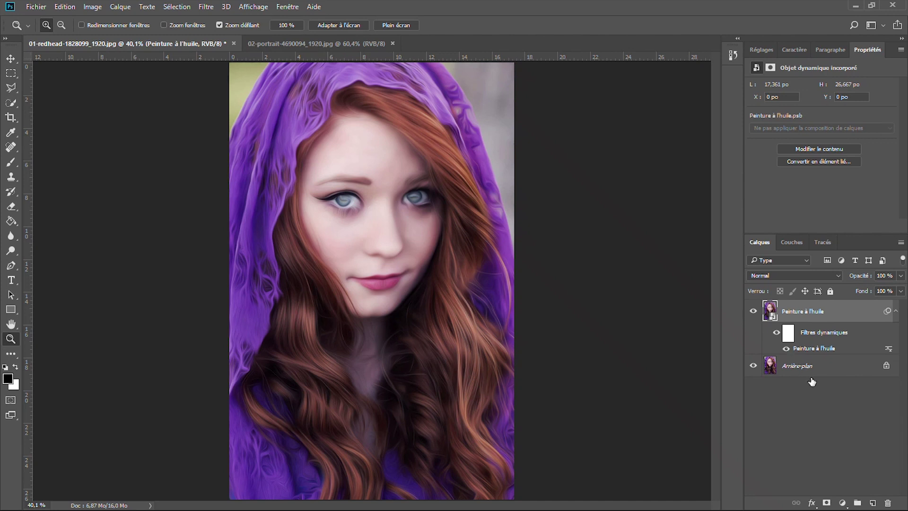
Add a layer mask to the Peinture à l'huile layer and ready a soft black 50 px brush with 0% hardness and 30% opacity
click(828, 504)
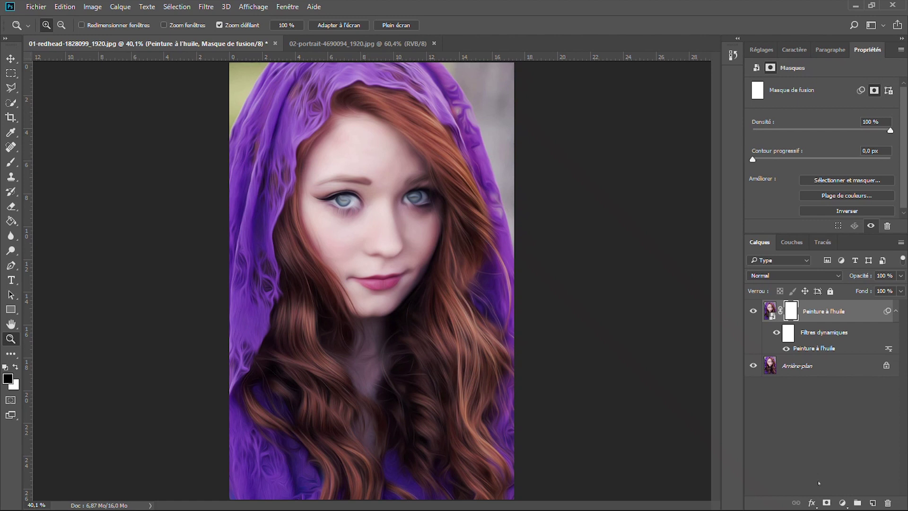
click(10, 162)
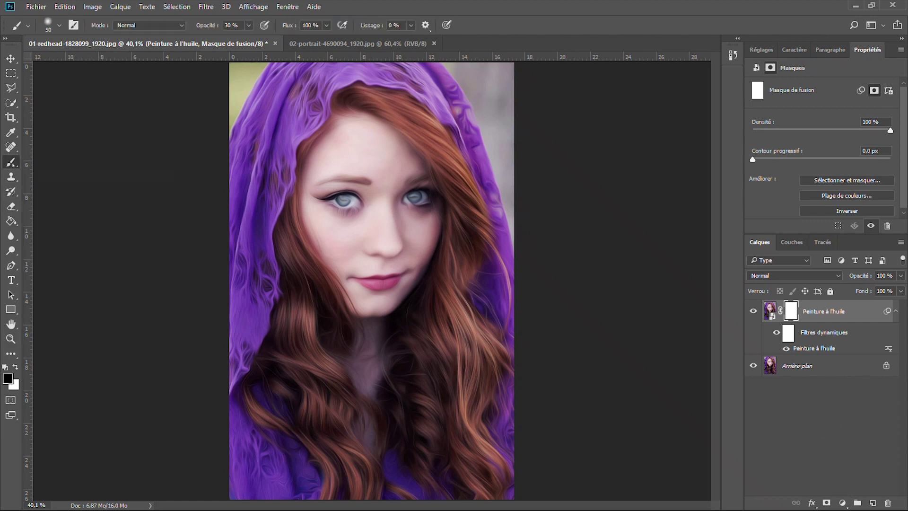
click(8, 379)
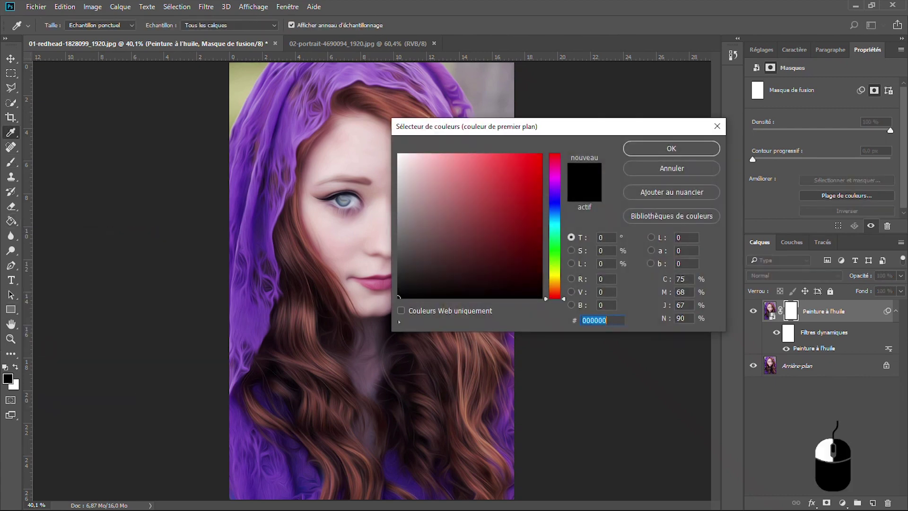
click(673, 149)
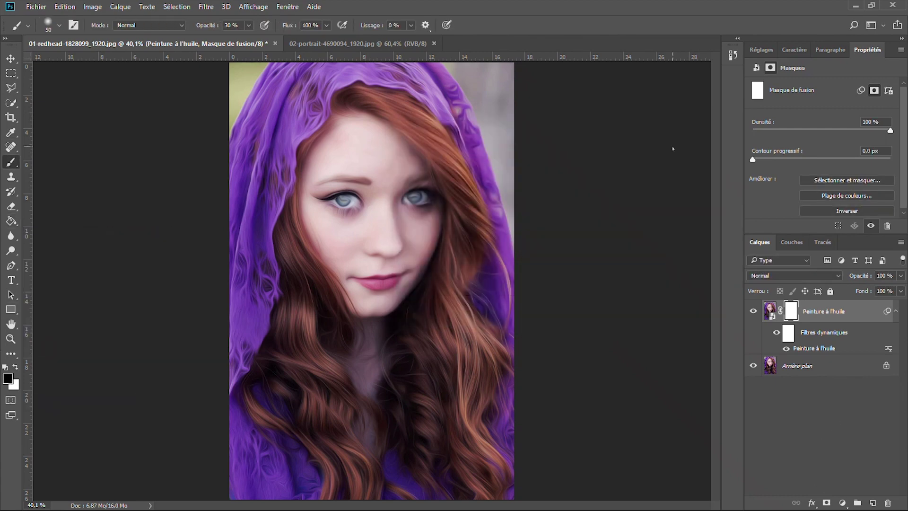
click(58, 26)
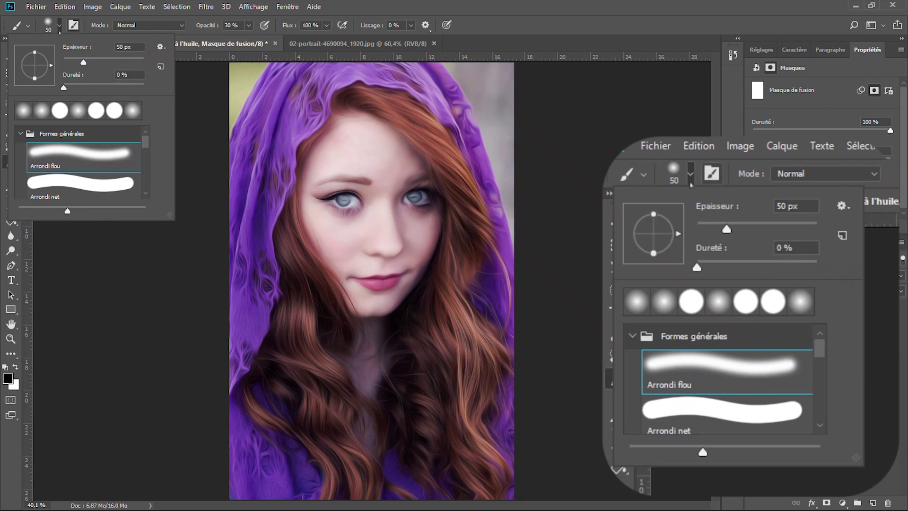
click(59, 27)
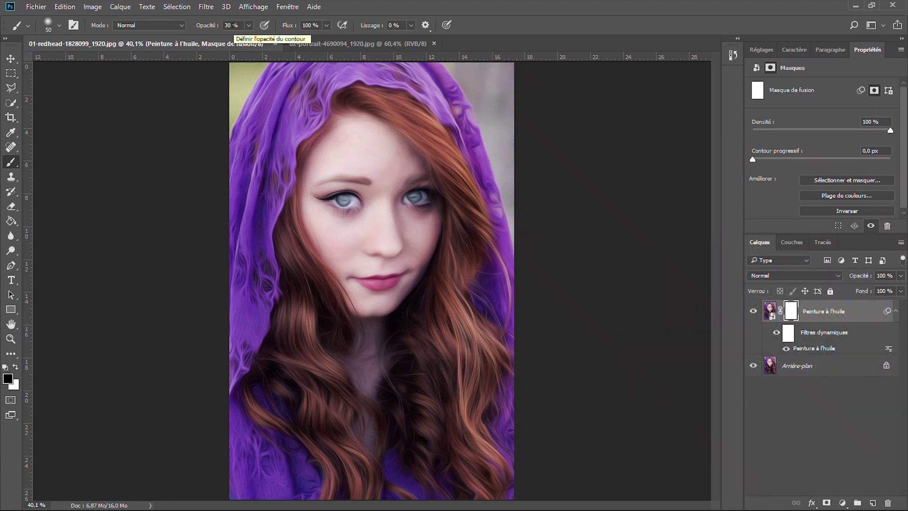
Paint over both irises on the Peinture à l'huile layer's mask to bring back the original eyes
click(11, 339)
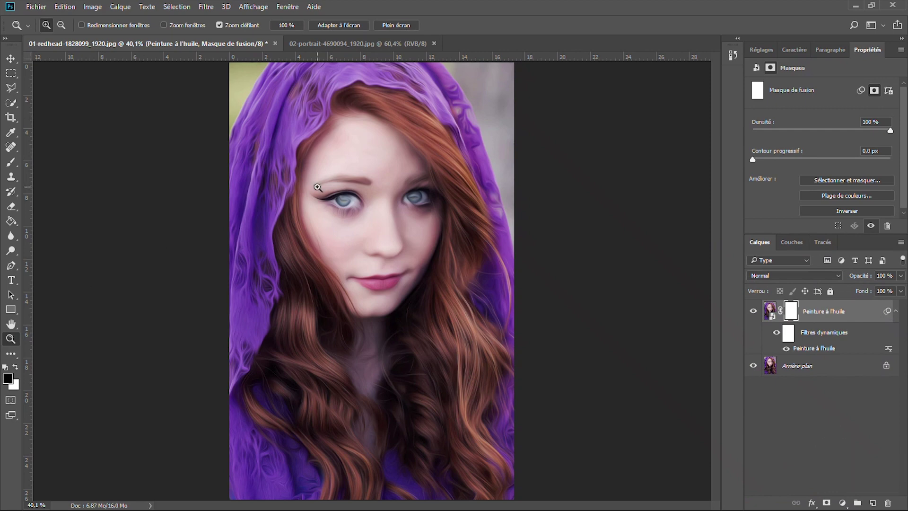
drag(318, 187, 357, 196)
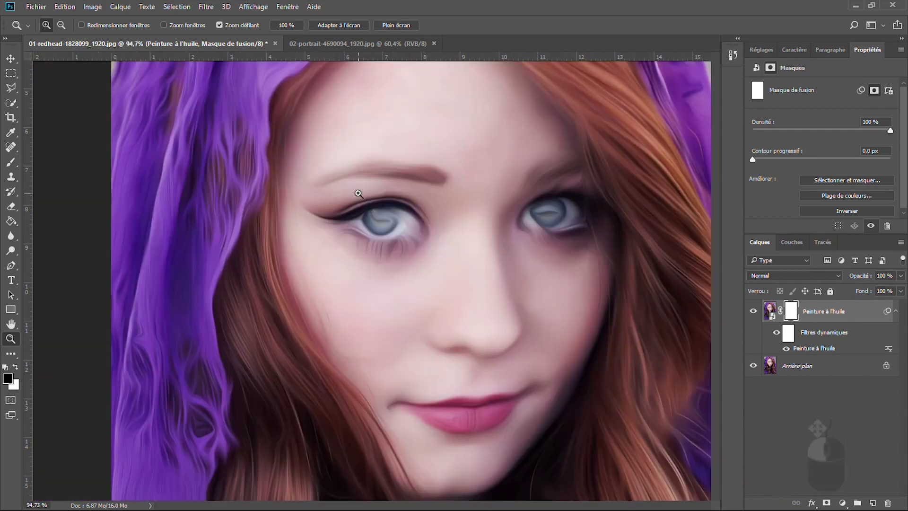
click(11, 162)
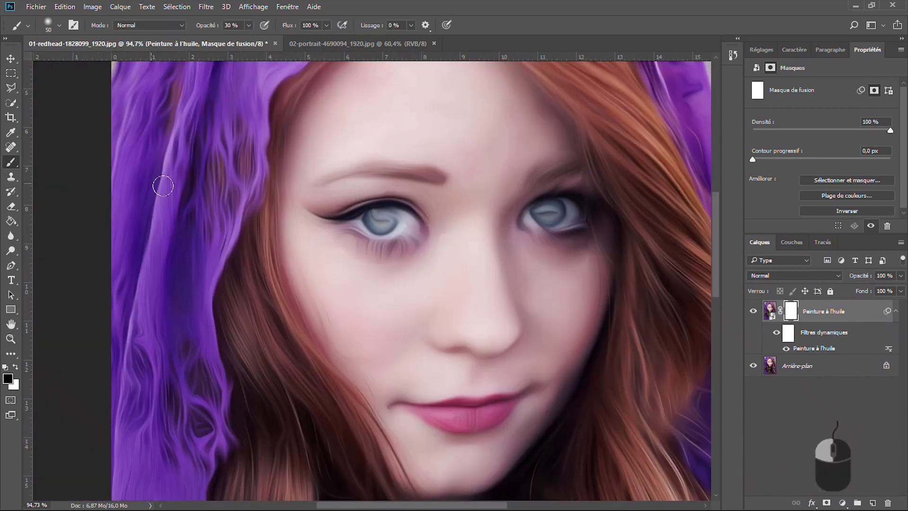
mouse_move(384, 222)
mouse_down()
mouse_move(405, 223)
mouse_move(372, 219)
mouse_move(367, 228)
mouse_move(385, 218)
mouse_up()
mouse_move(563, 216)
mouse_down()
mouse_move(537, 224)
mouse_move(540, 216)
mouse_move(564, 214)
mouse_move(544, 209)
mouse_move(570, 216)
mouse_move(548, 216)
mouse_up()
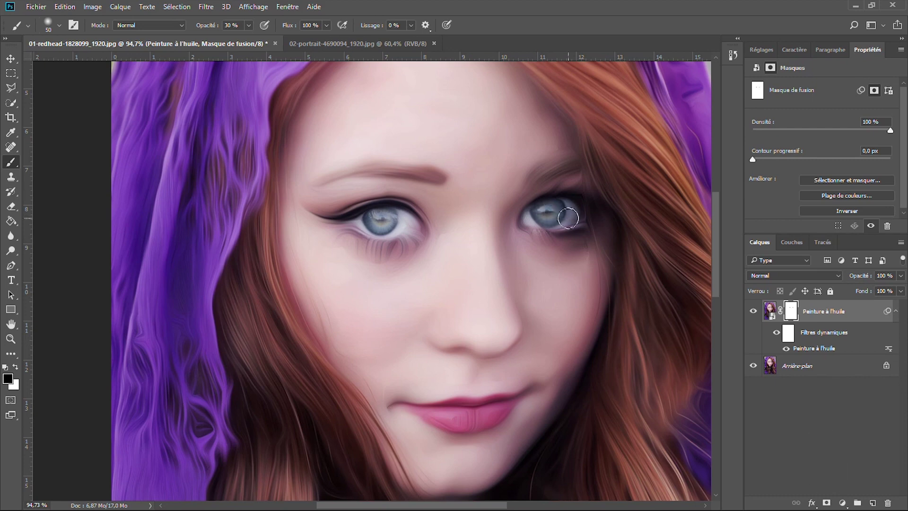
click(11, 339)
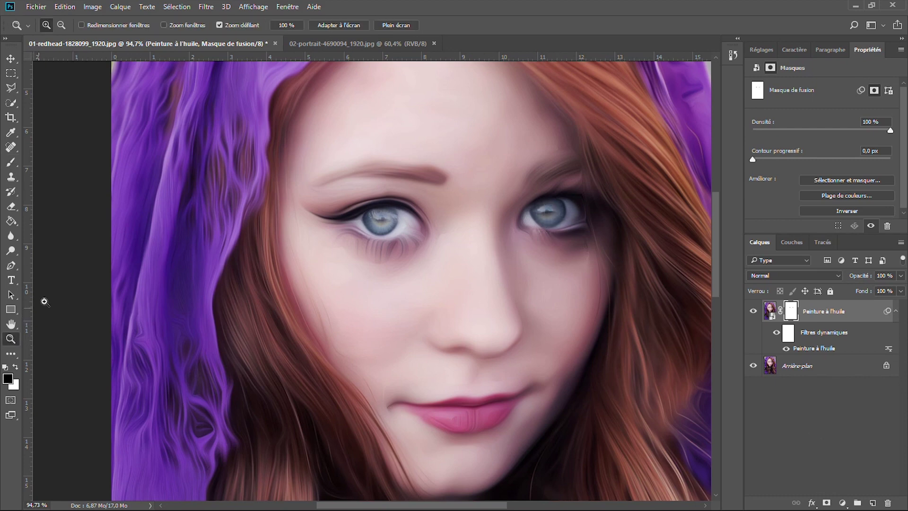
click(345, 25)
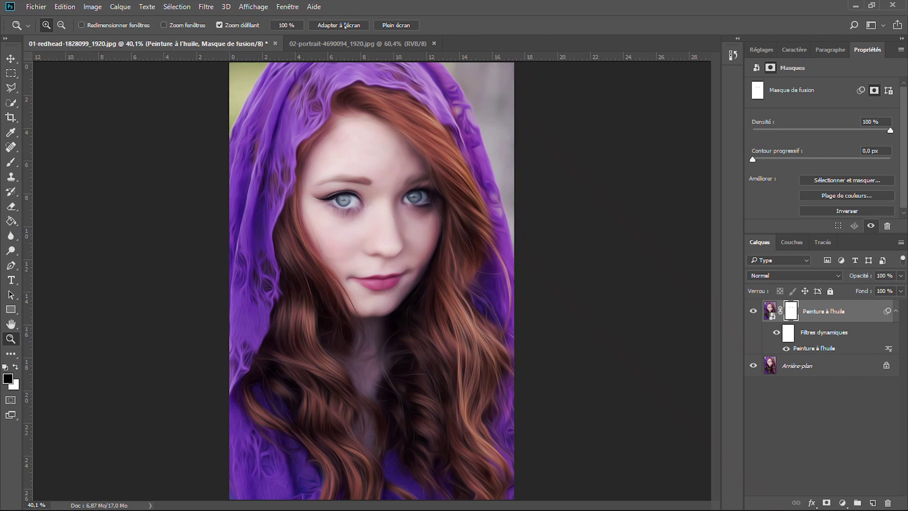
Stamp the Peinture à l'huile and Arrière-plan layers into a new merged layer and name it Netteté
shift+click(788, 366)
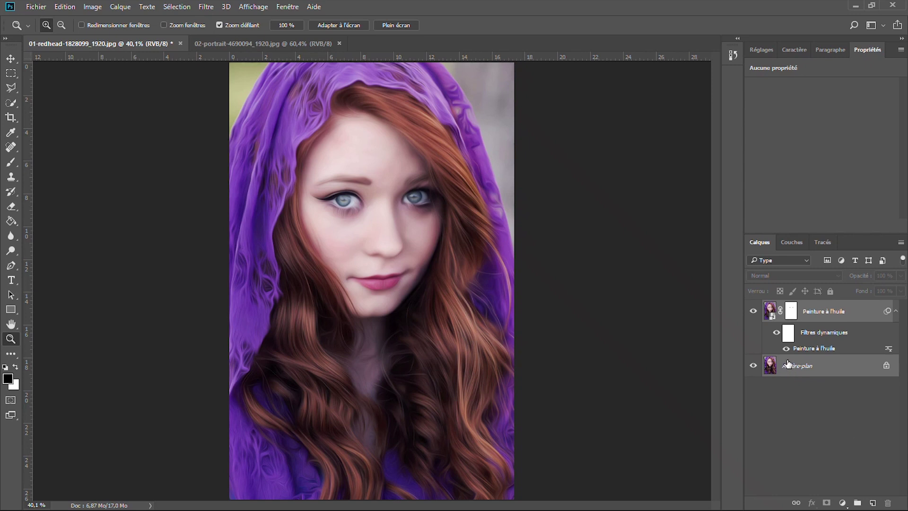
key(ctrl+alt+shift+e)
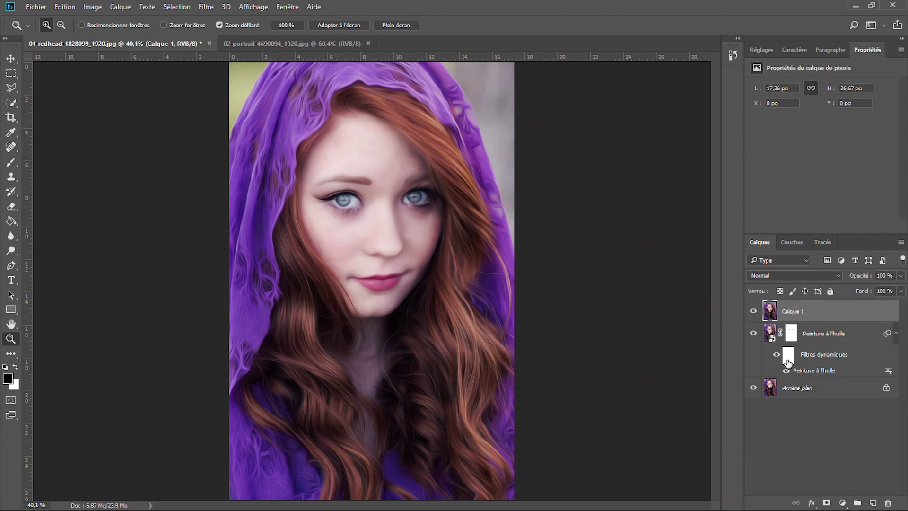
double_click(790, 313)
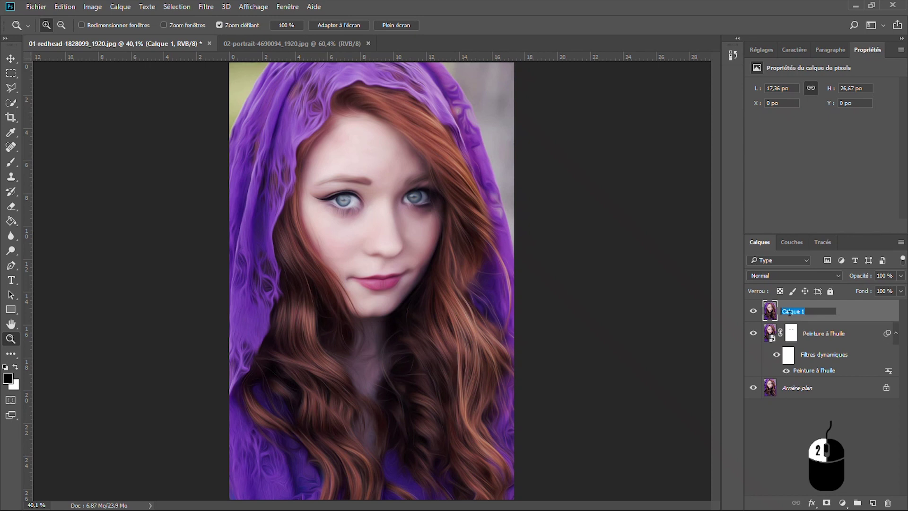
text(Netteté)
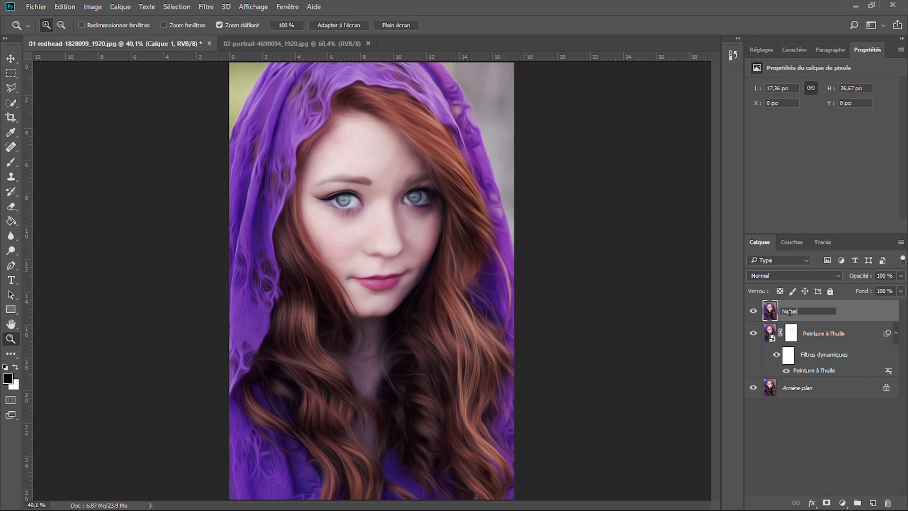
key(Return)
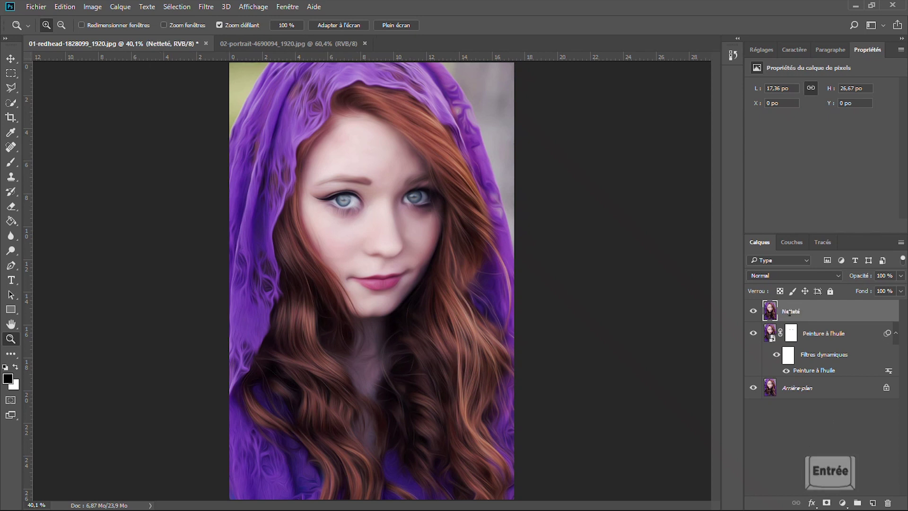
Convert the Netteté layer into a smart object
click(836, 317)
right_click(836, 317)
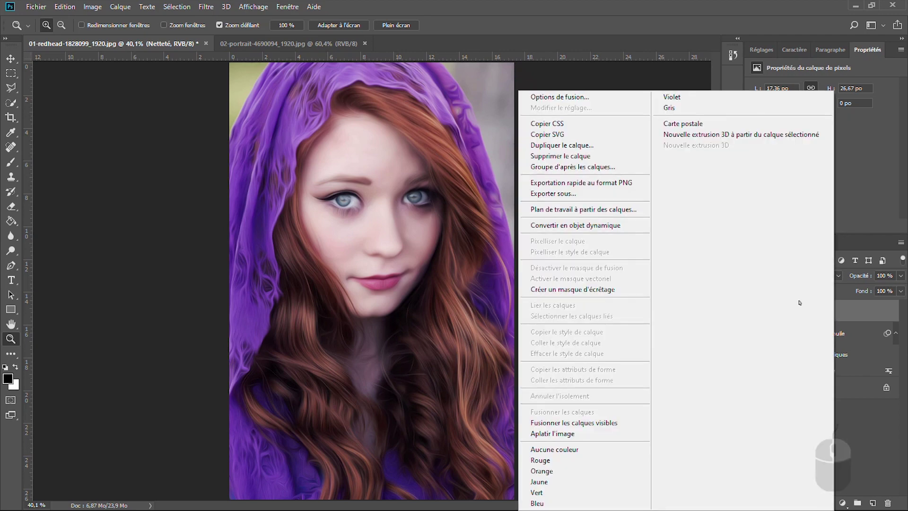
click(624, 228)
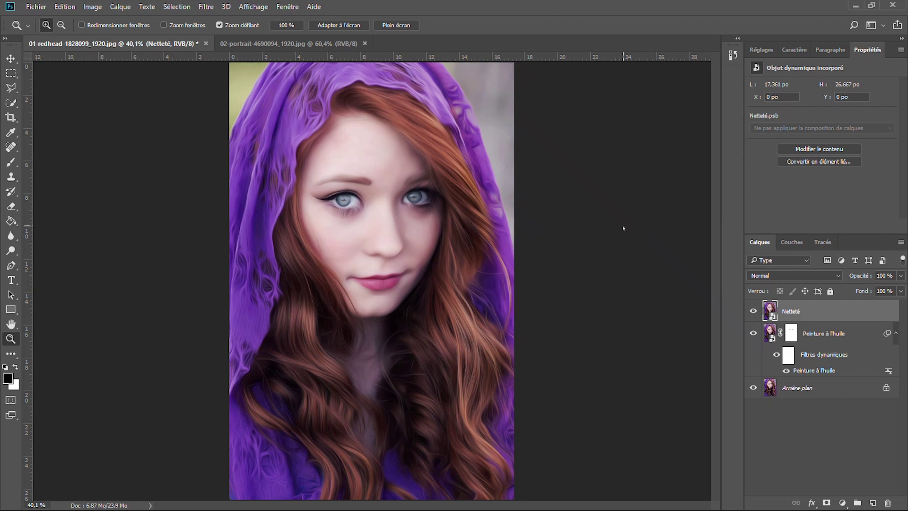
Apply the Passe-haut filter to the Netteté layer with a radius of 10 pixels
click(207, 7)
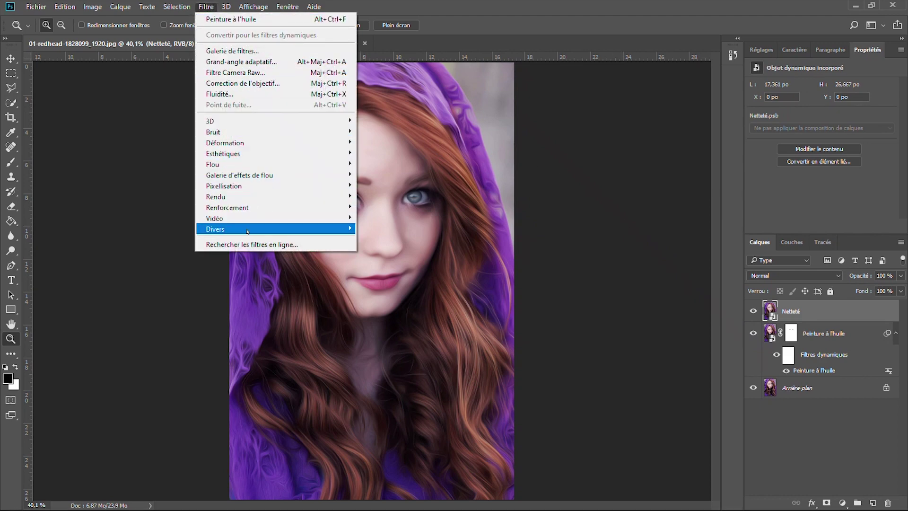
mouse_move(247, 231)
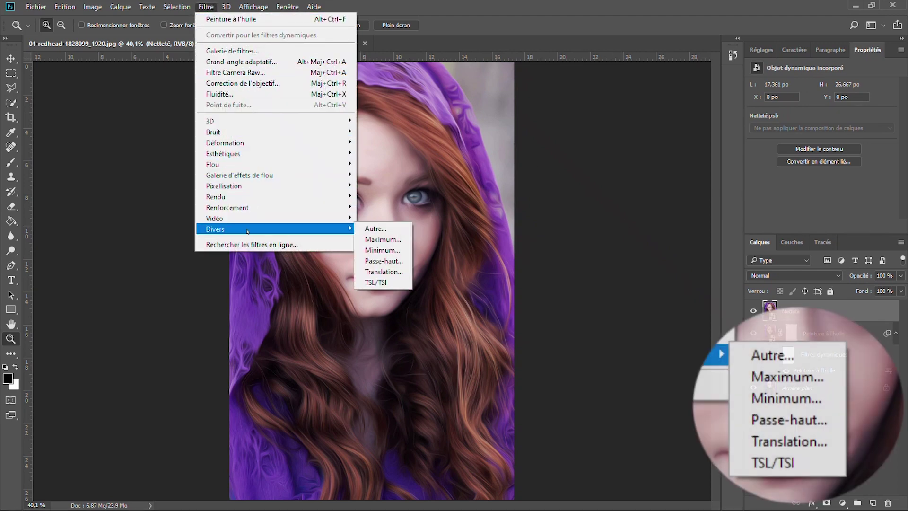
click(382, 262)
drag(397, 260, 400, 260)
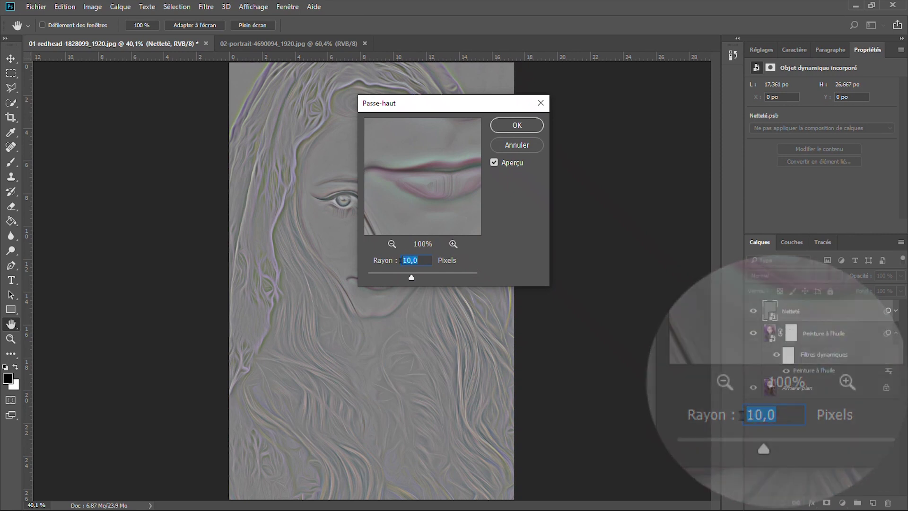
click(521, 126)
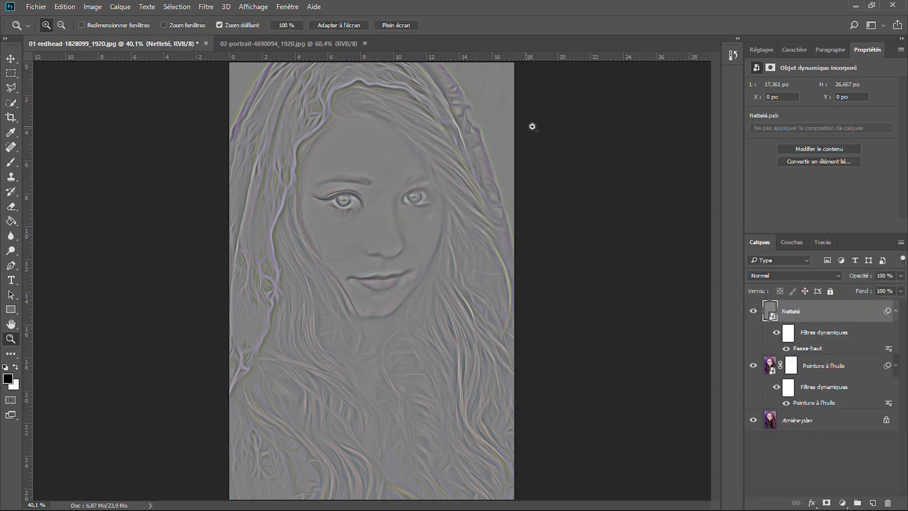
Set the Netteté layer's blend mode to Incrustation and compare the portrait with and without the layer
click(785, 275)
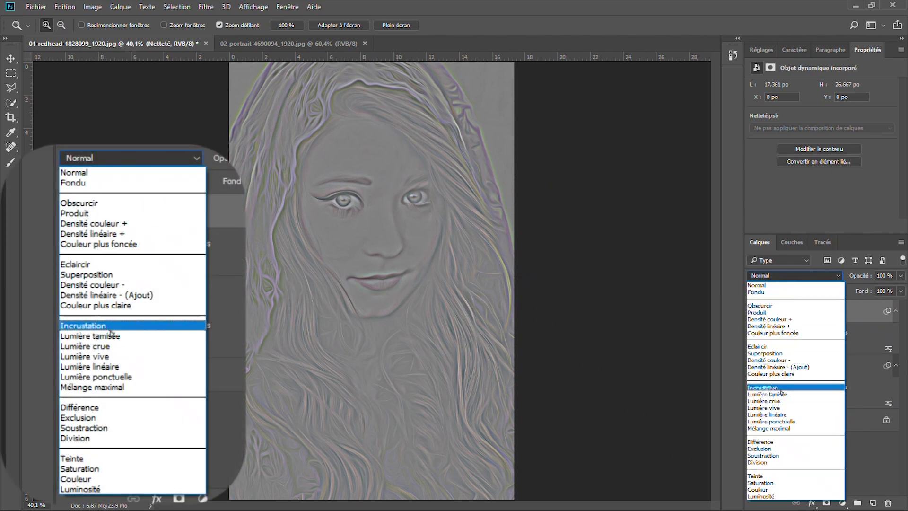
click(782, 387)
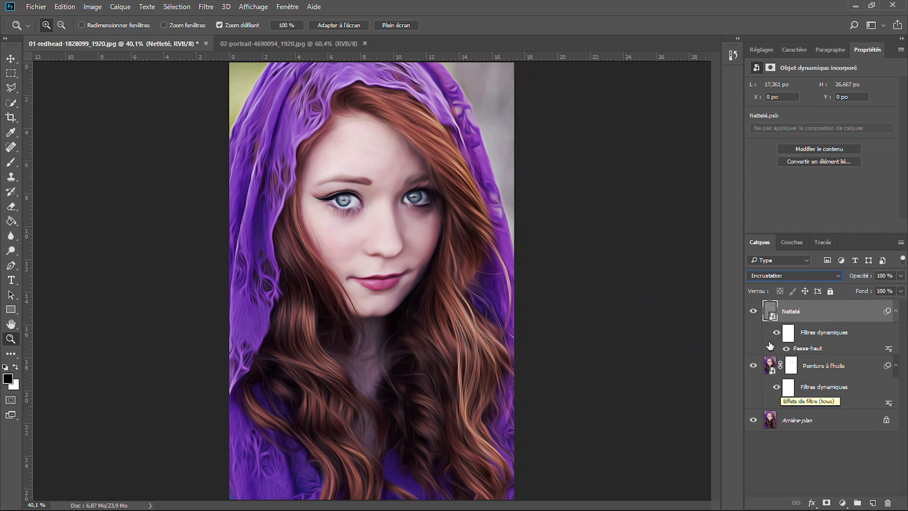
click(755, 314)
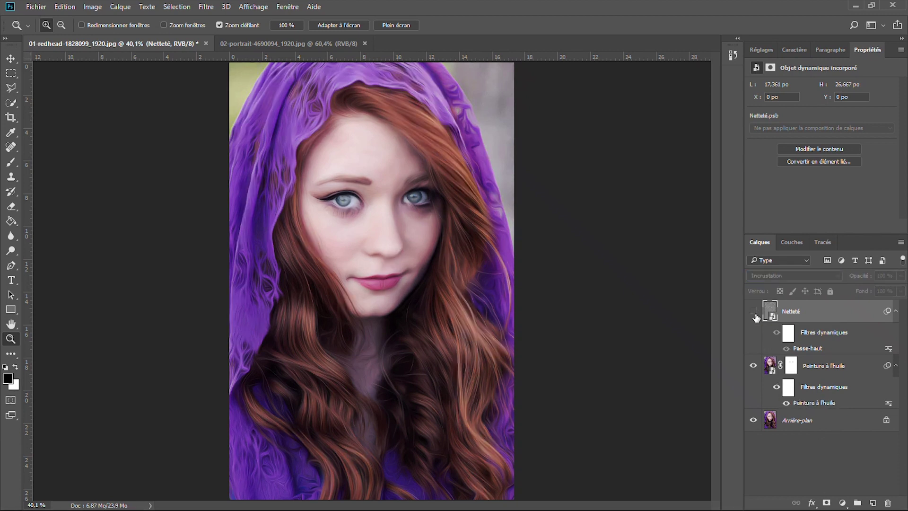
click(755, 315)
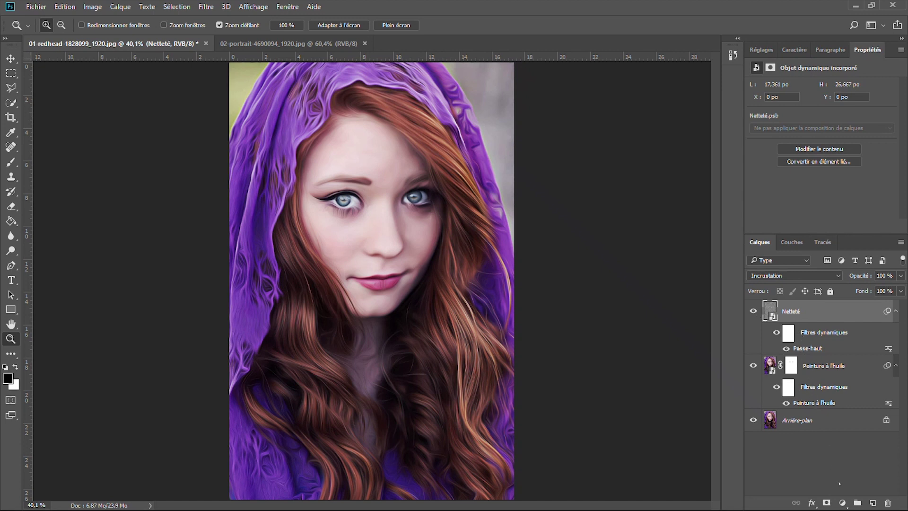
Add a Teinte/Saturation adjustment layer with Saturation +40 and compare the portrait with and without it
click(842, 503)
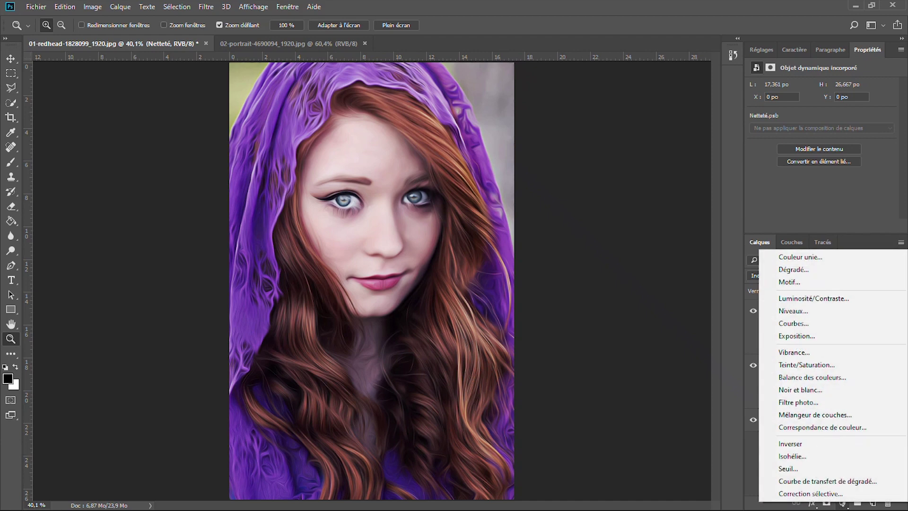
click(807, 365)
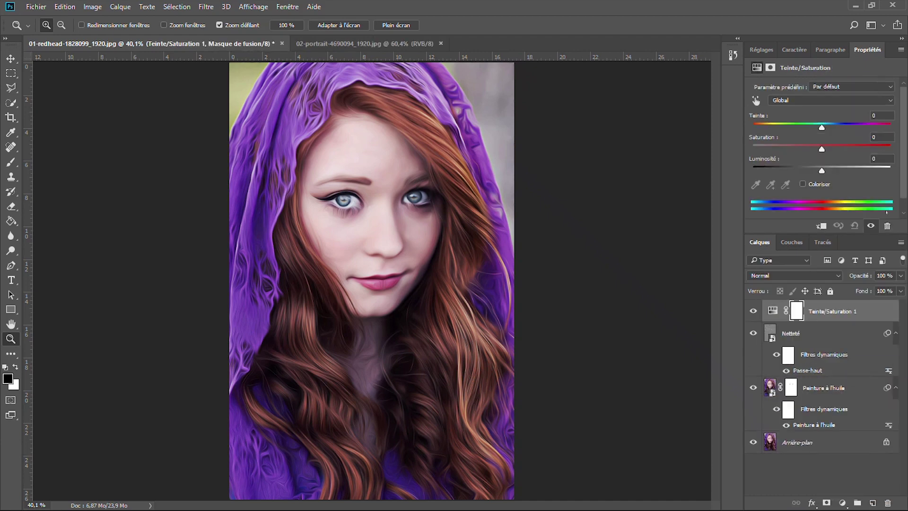
drag(822, 152, 851, 159)
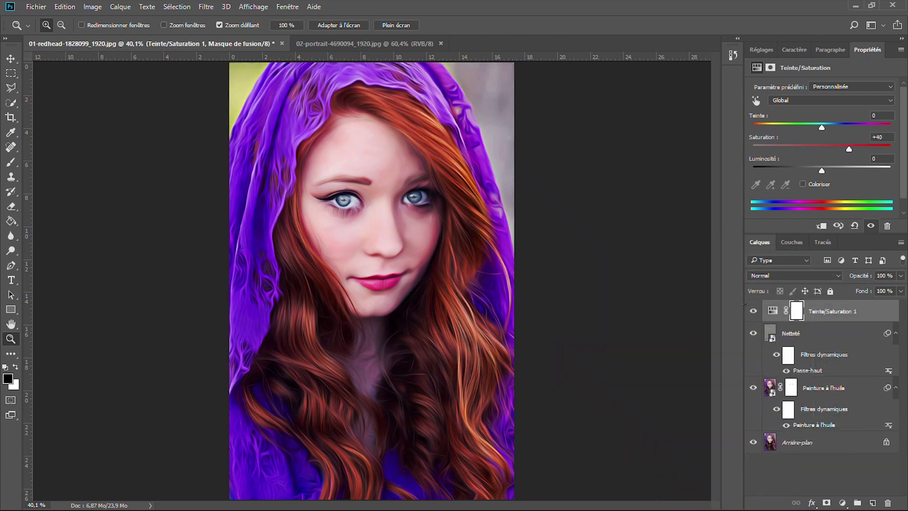
click(753, 311)
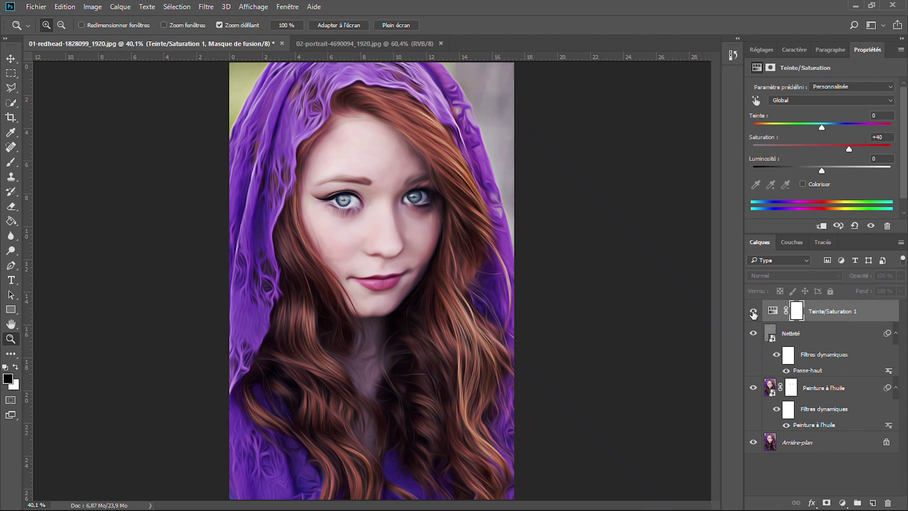
click(754, 312)
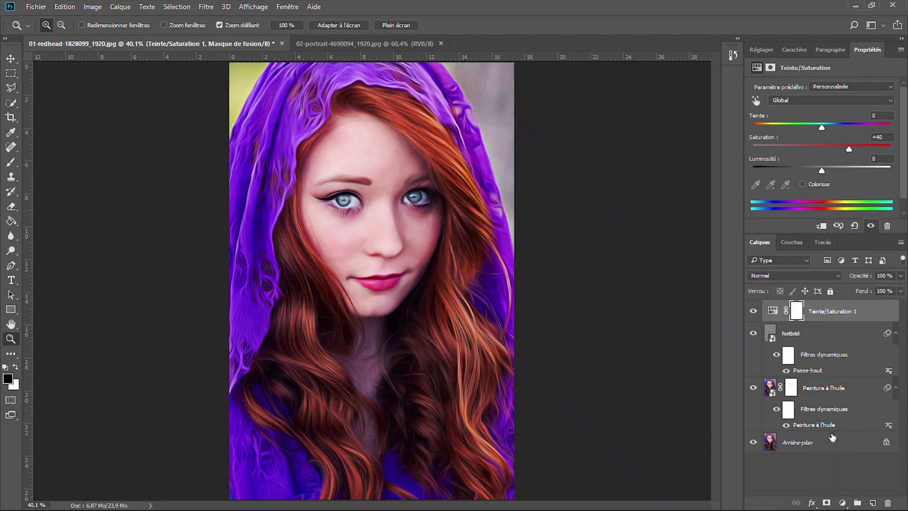
Add a Niveaux adjustment layer above Teinte/Saturation 1 and set its black input level to 5
click(843, 503)
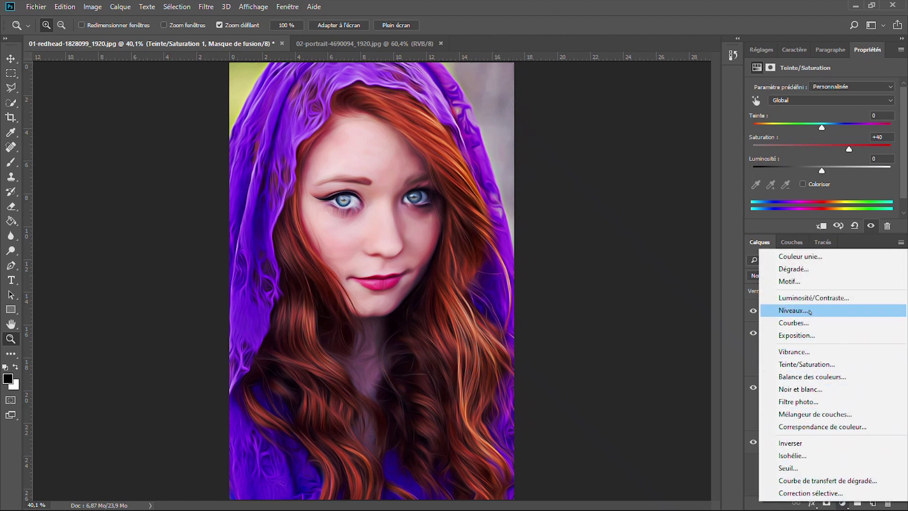
click(810, 311)
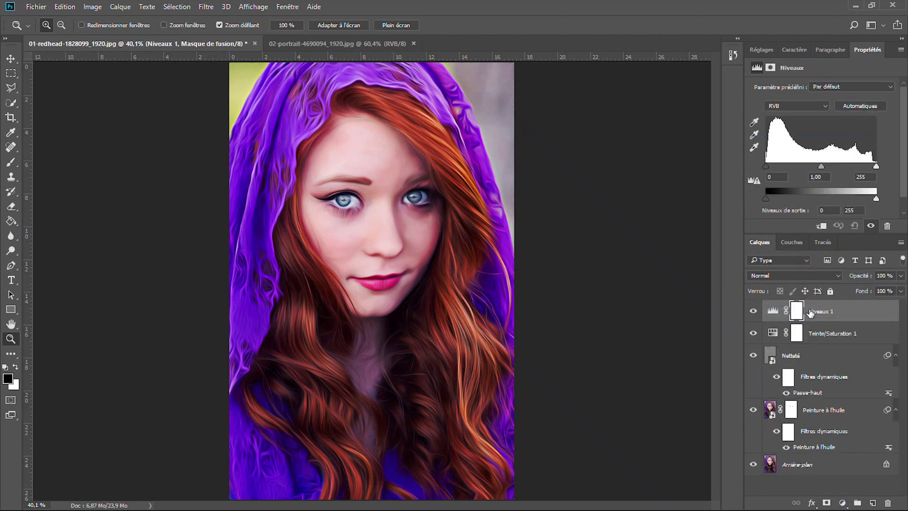
drag(766, 167, 768, 168)
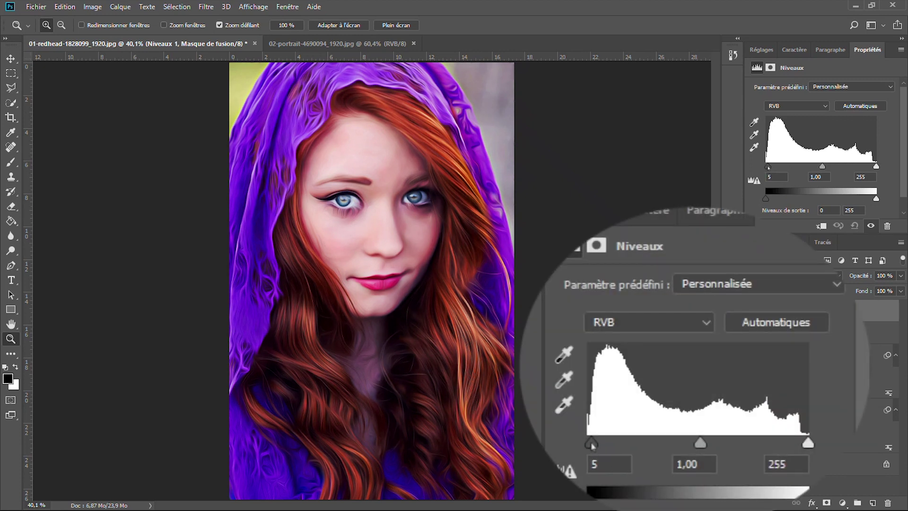
Set the Niveaux layer's black input level to 4 and white input level to 235, and compare the portrait with and without it
drag(768, 168, 767, 168)
drag(876, 168, 868, 170)
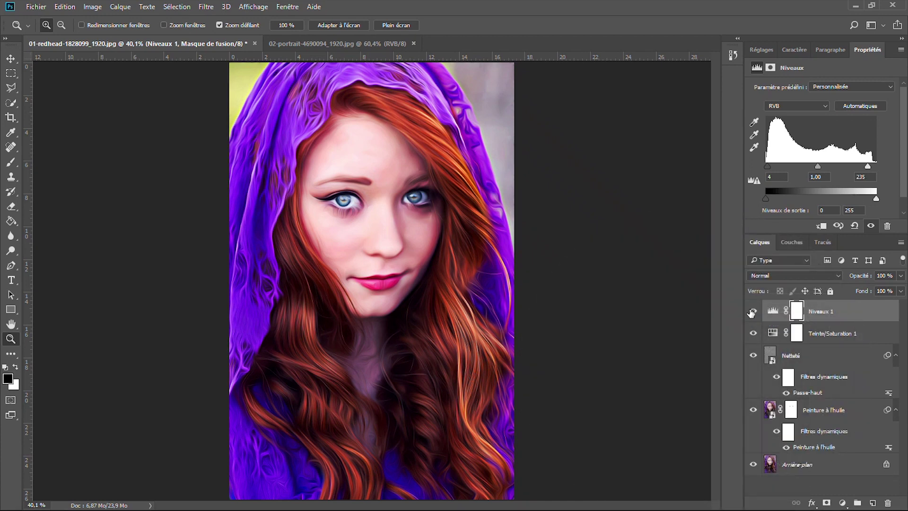
click(753, 313)
click(753, 312)
Add a Vibrance adjustment layer with Vibrance +60 and compare the portrait with and without it
click(843, 503)
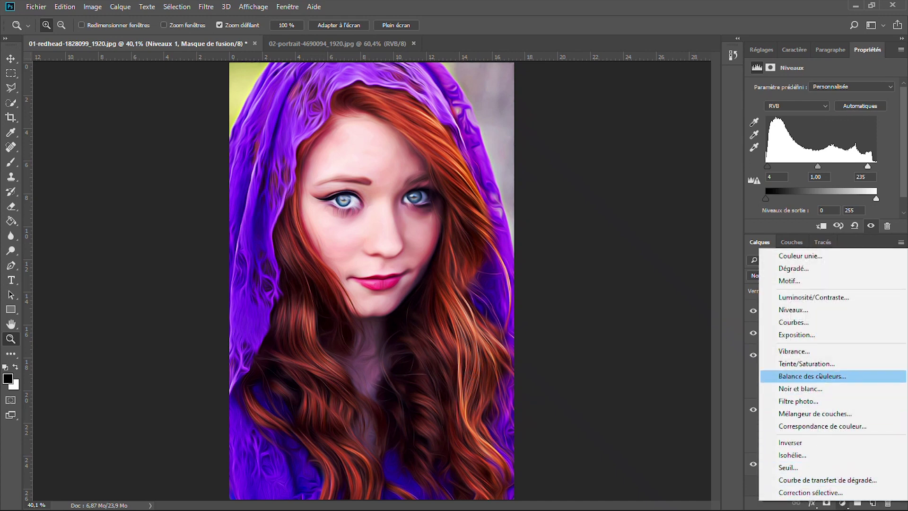
click(805, 351)
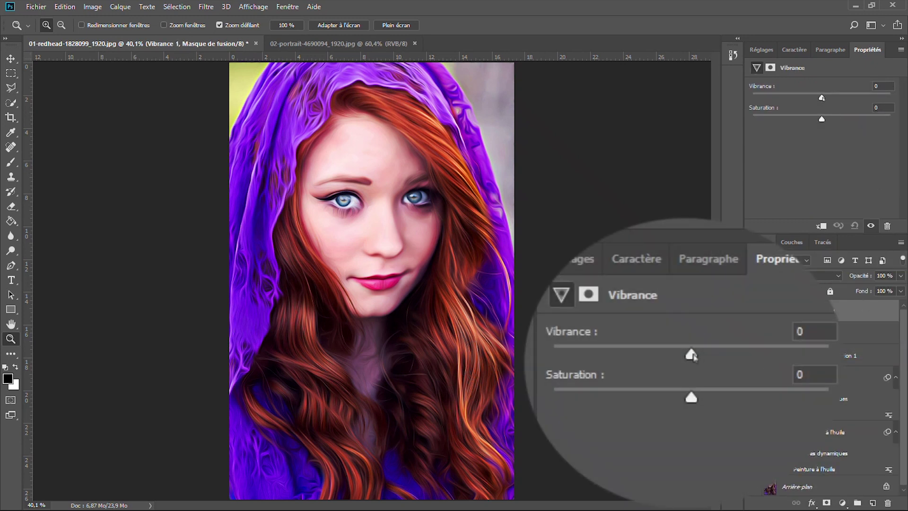
drag(822, 98, 864, 107)
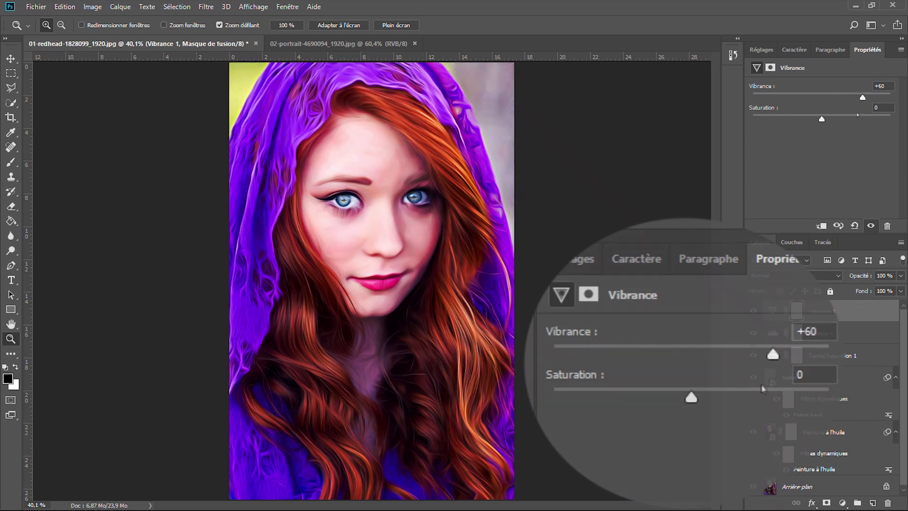
click(754, 311)
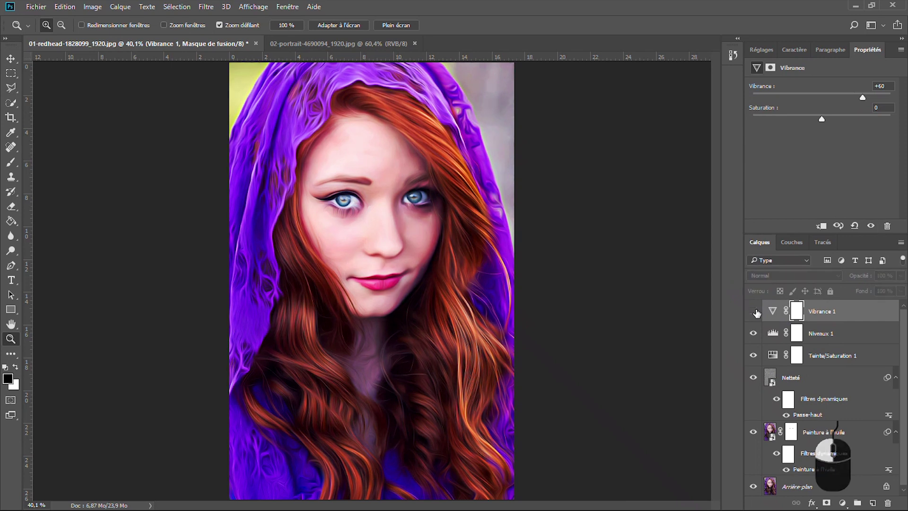
click(754, 312)
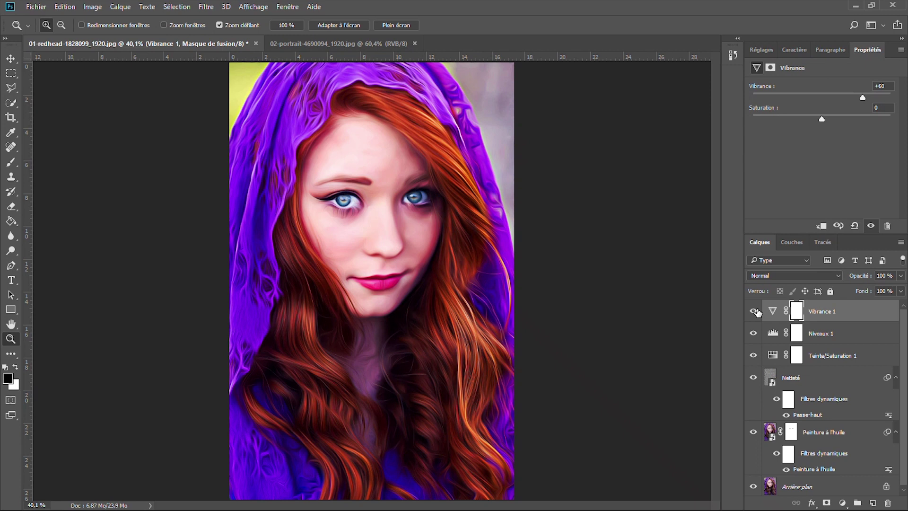
Group the layers from Vibrance 1 down to Peinture à l'huile and compare the portrait with and without the group
key(shift)
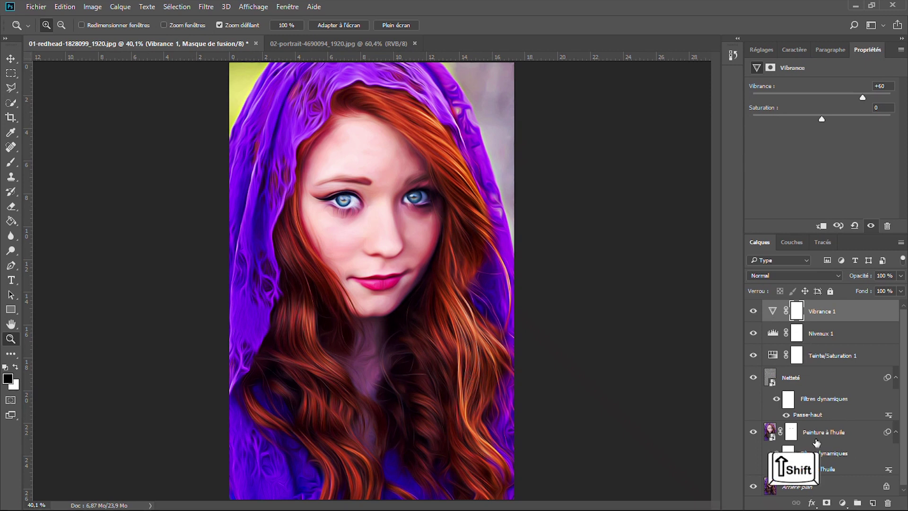
shift+click(814, 441)
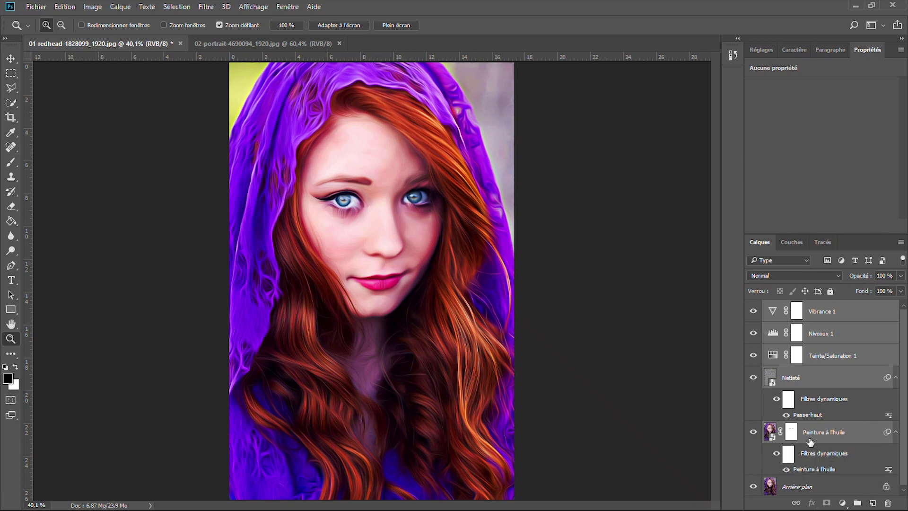
key(ctrl+g)
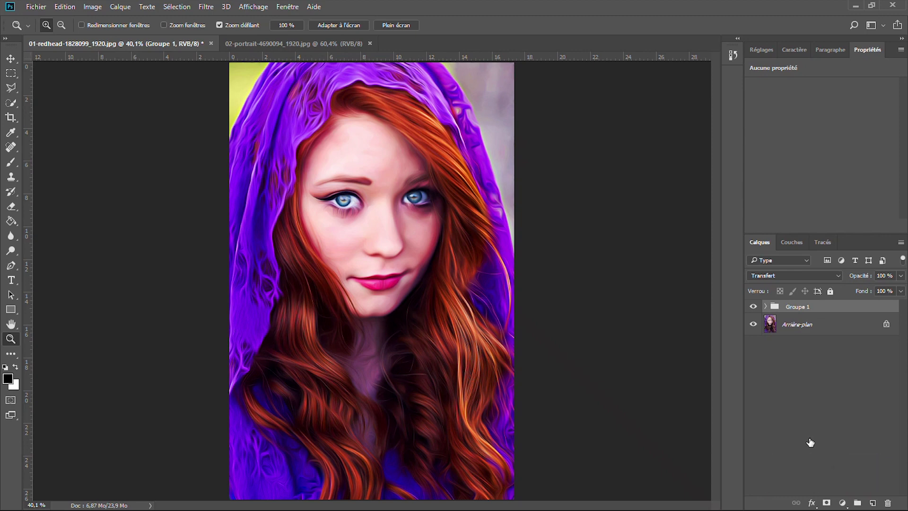
click(754, 307)
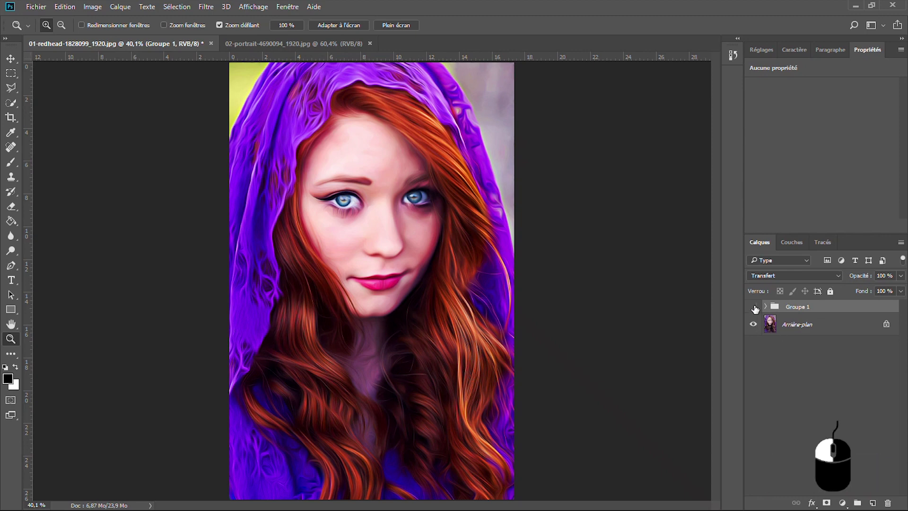
click(754, 307)
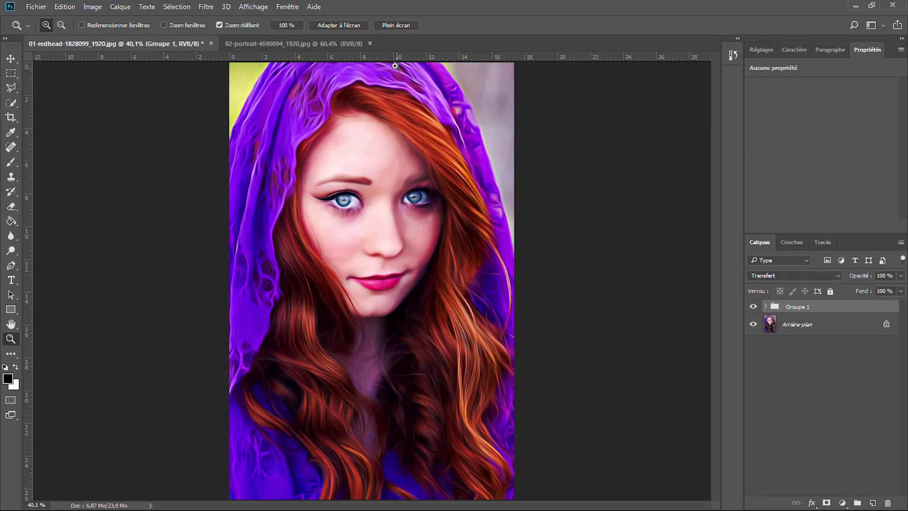
Duplicate the background layer of 02-portrait-4690094_1920.jpg and rename the copy Peinture à l'huile
click(285, 44)
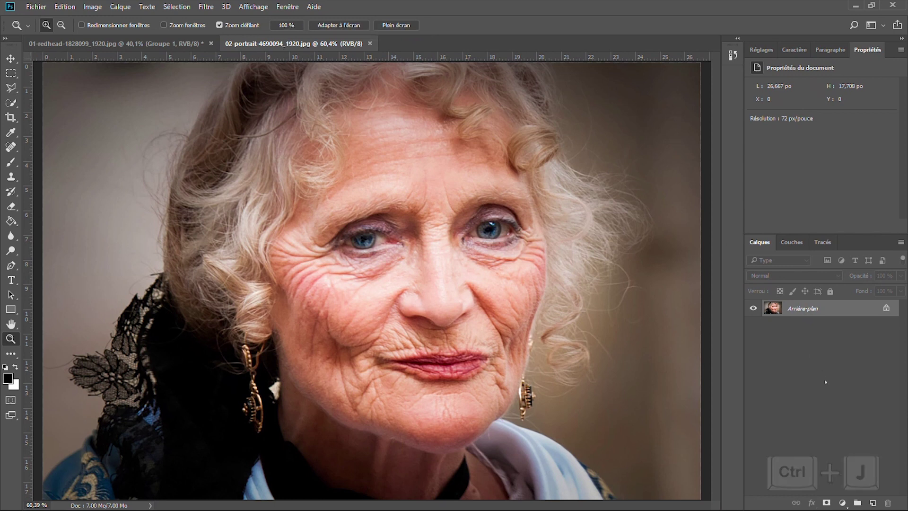
key(ctrl+j)
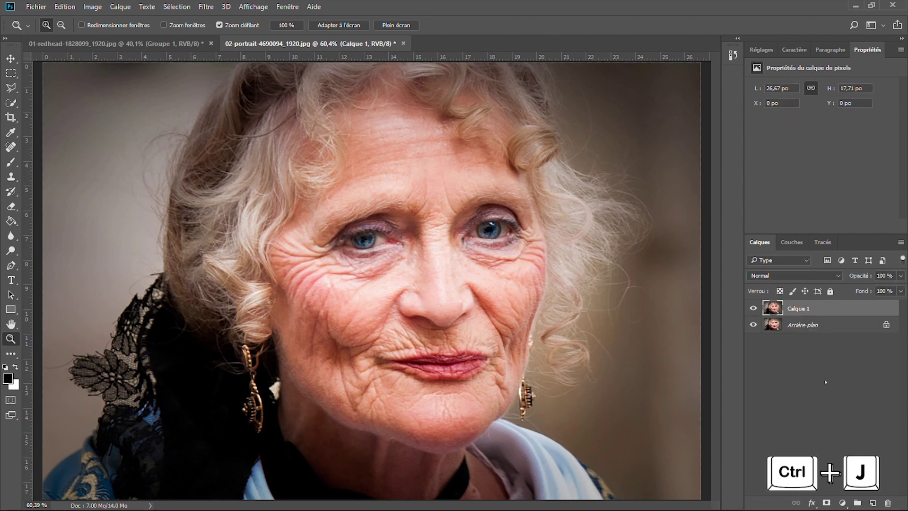
double_click(795, 309)
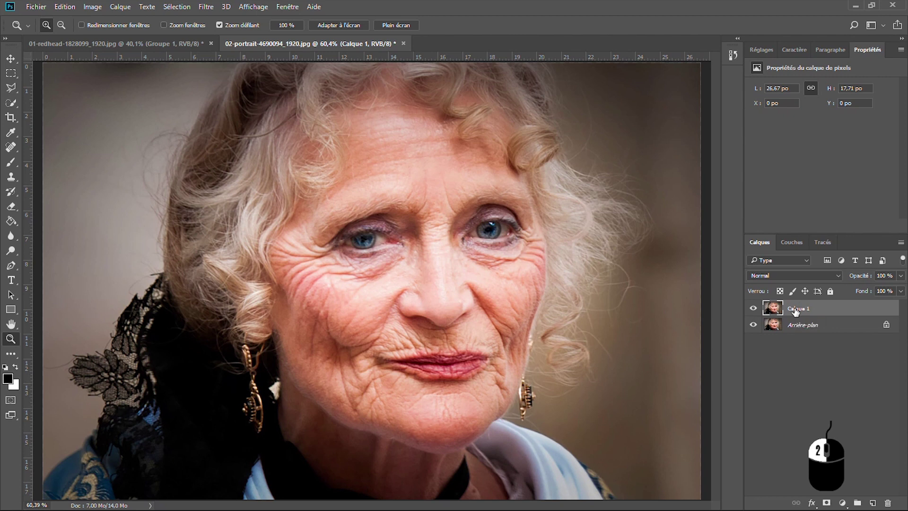
text(Peinture à l'huile)
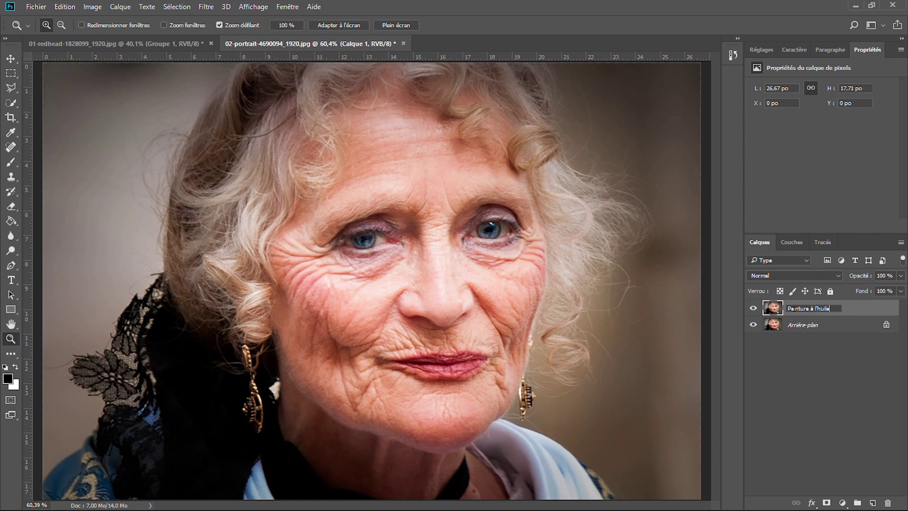
key(Return)
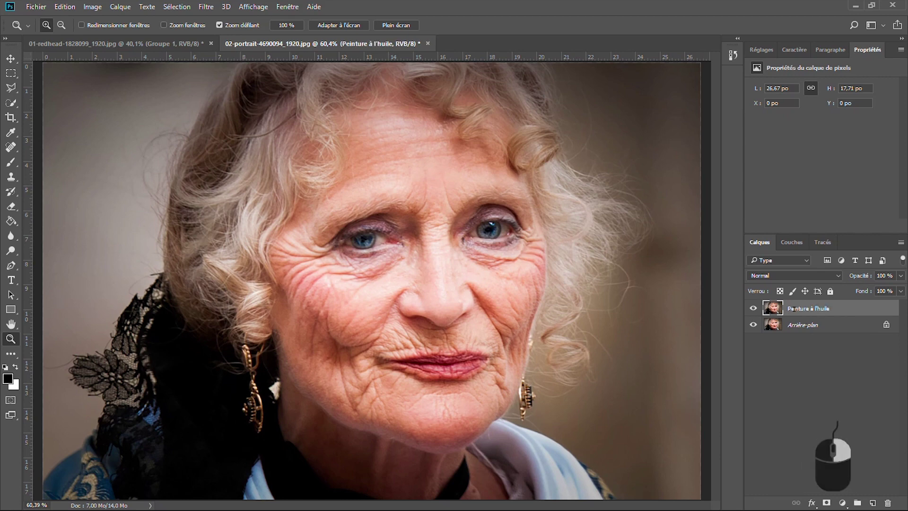
Convert the Peinture à l'huile layer to a smart object and apply the Peinture à l'huile filter with Stylisation 10, Netteté 10, Echelle 1, Grosseur 1
right_click(796, 310)
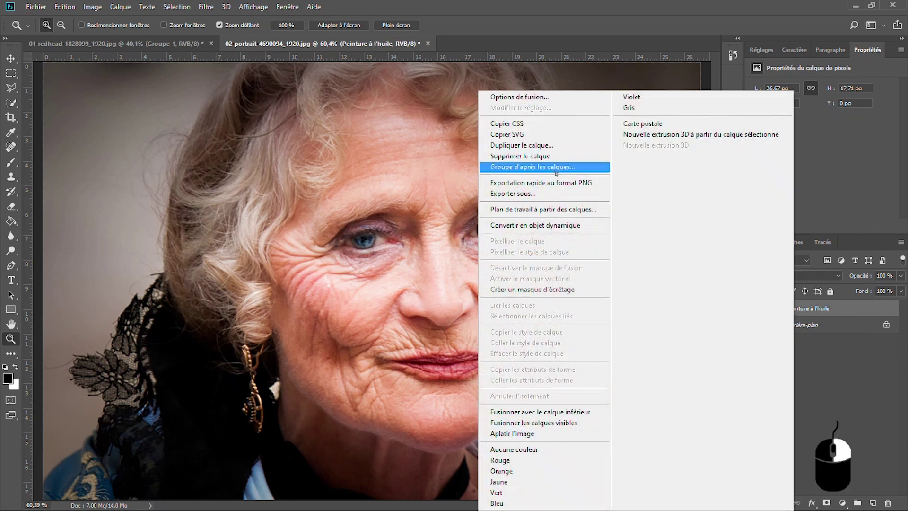
click(553, 225)
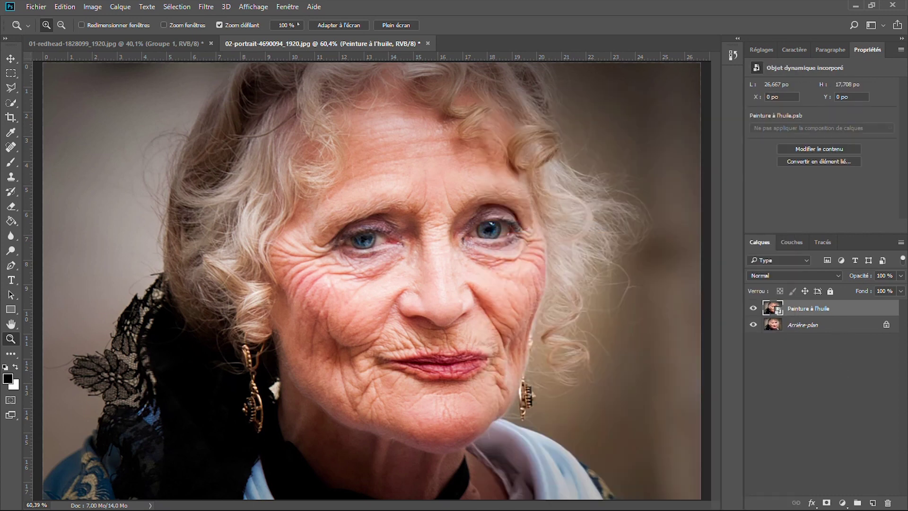
click(206, 6)
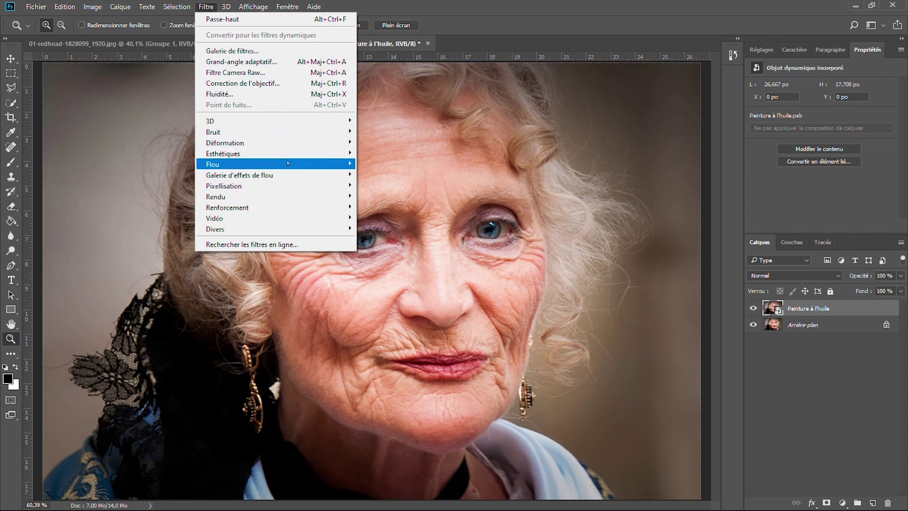
mouse_move(302, 153)
click(385, 207)
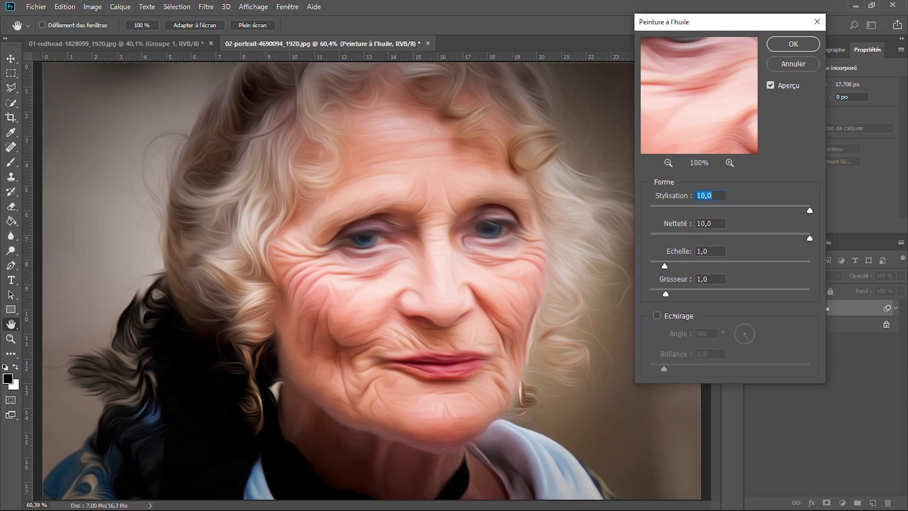
click(791, 43)
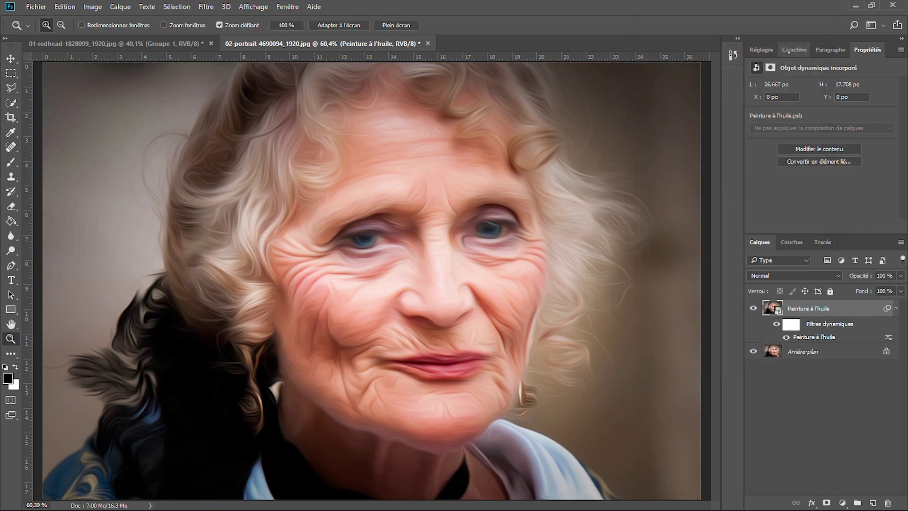
Add a layer mask to the Peinture à l'huile layer and paint black over both eyes with a soft 50 px brush at 30% opacity
click(827, 503)
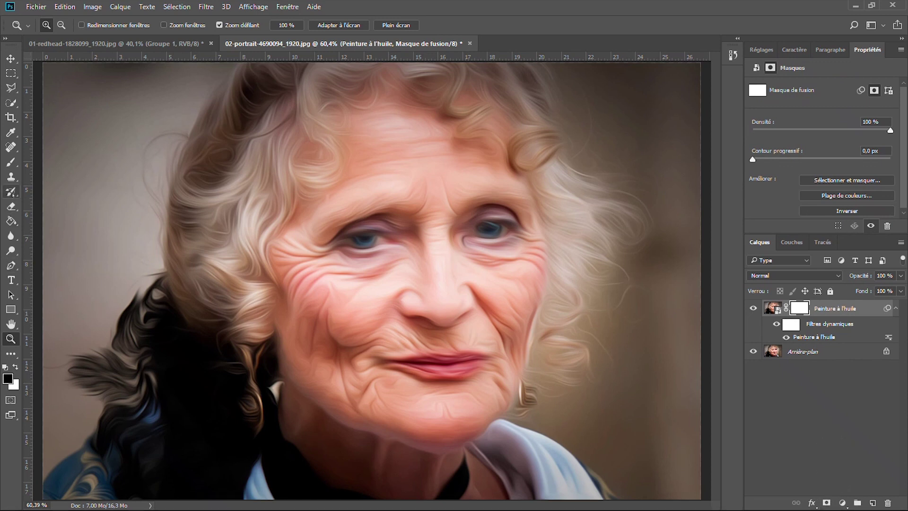
click(10, 162)
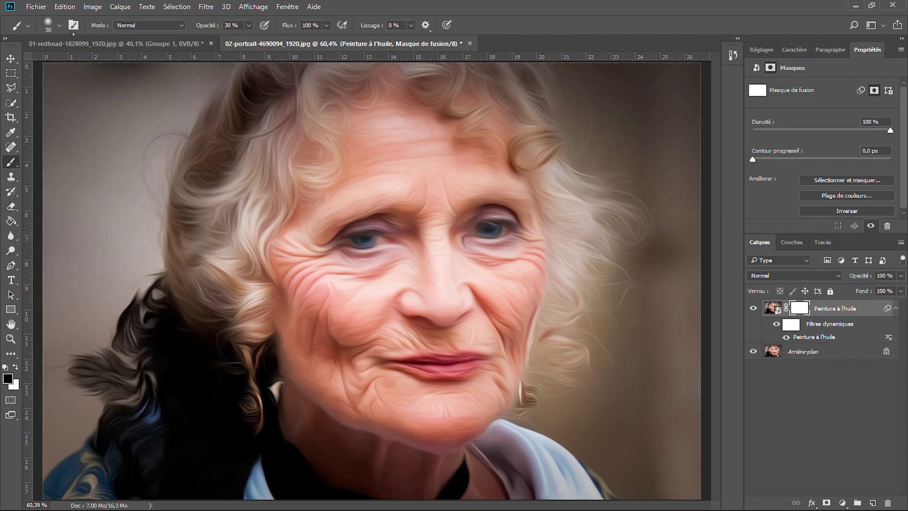
click(59, 27)
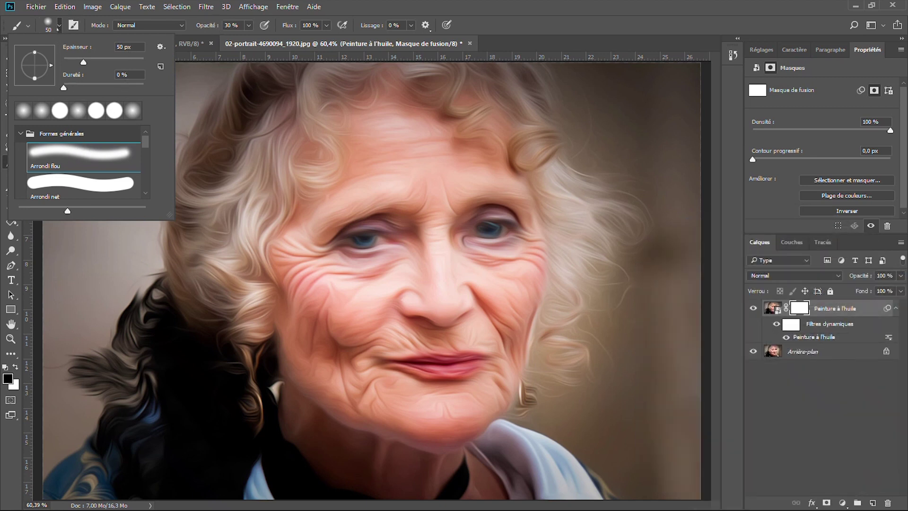
key(Return)
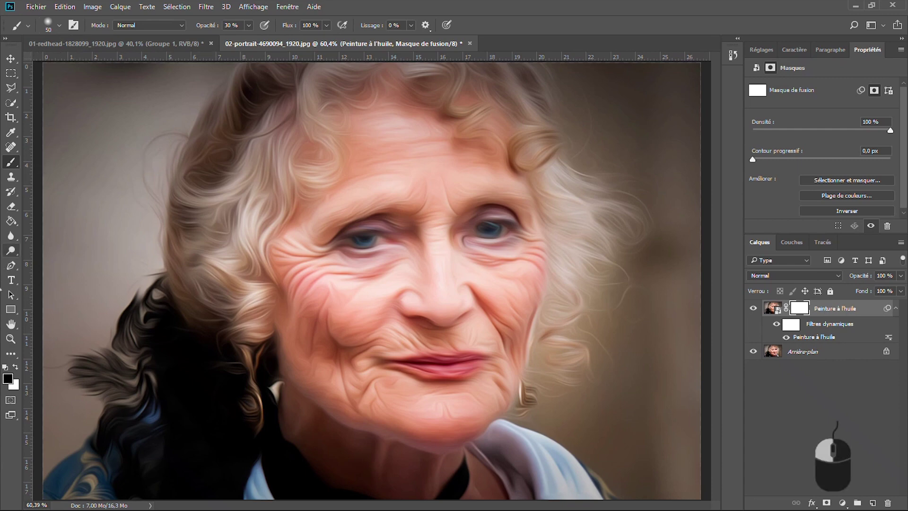
key(z)
drag(317, 212, 343, 237)
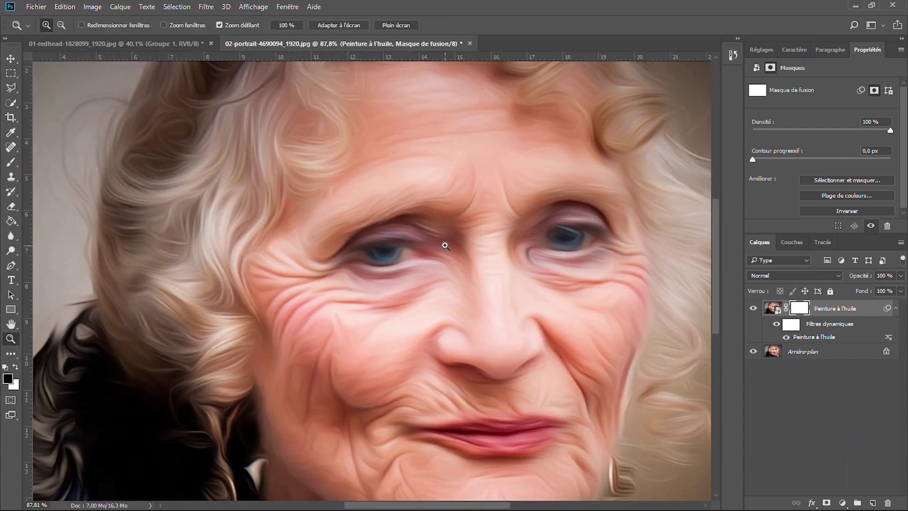
key(space)
drag(468, 243, 352, 258)
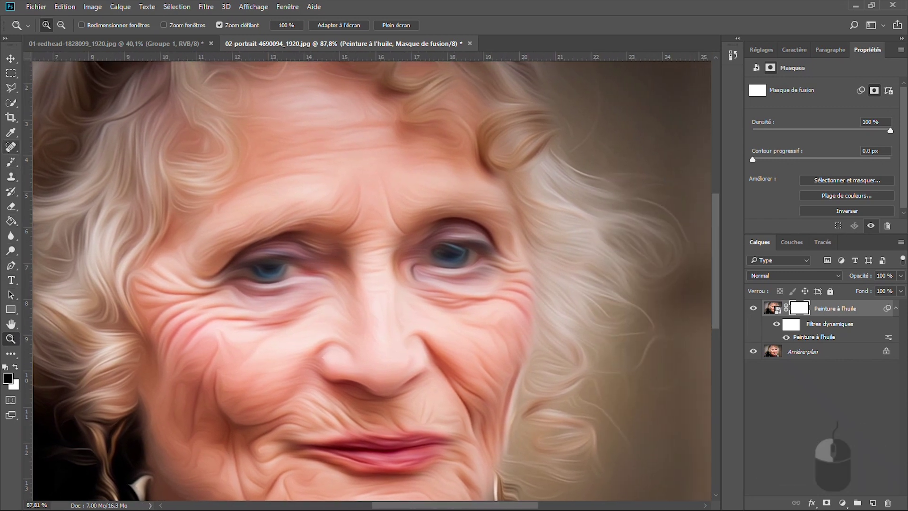
click(11, 161)
mouse_move(282, 275)
mouse_down()
mouse_move(266, 266)
mouse_move(271, 276)
mouse_move(270, 263)
mouse_move(256, 271)
mouse_move(266, 277)
mouse_move(240, 273)
mouse_move(291, 271)
mouse_up()
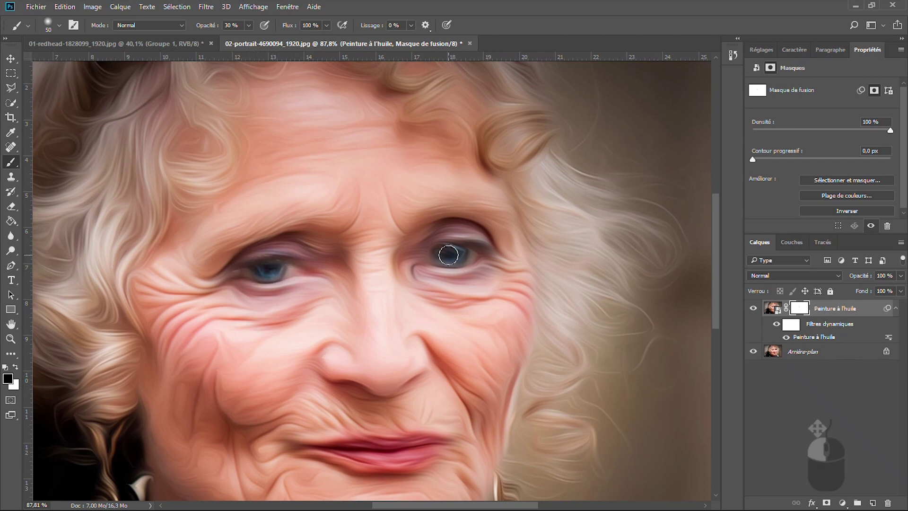
mouse_move(449, 255)
mouse_down()
mouse_move(426, 262)
mouse_move(468, 254)
mouse_move(451, 250)
mouse_move(447, 263)
mouse_move(466, 261)
mouse_up()
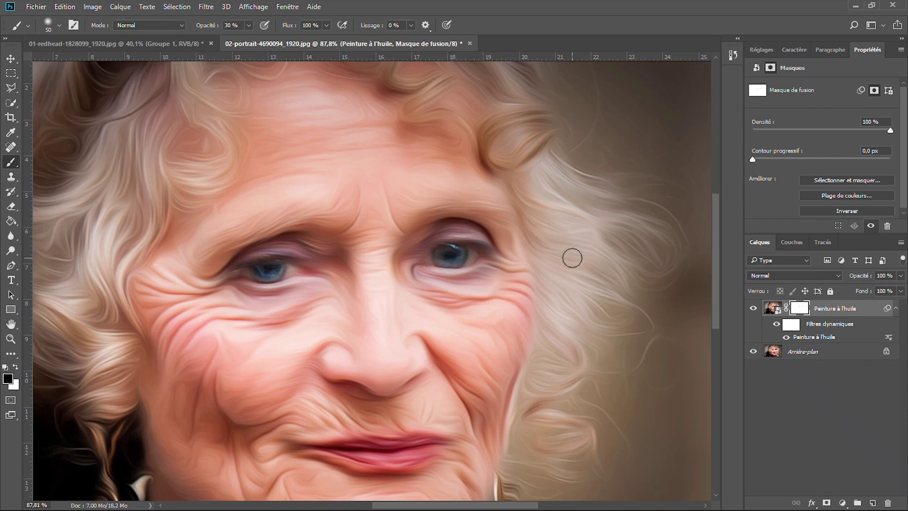
Compare the whole portrait with and without the Peinture à l'huile layer
click(10, 339)
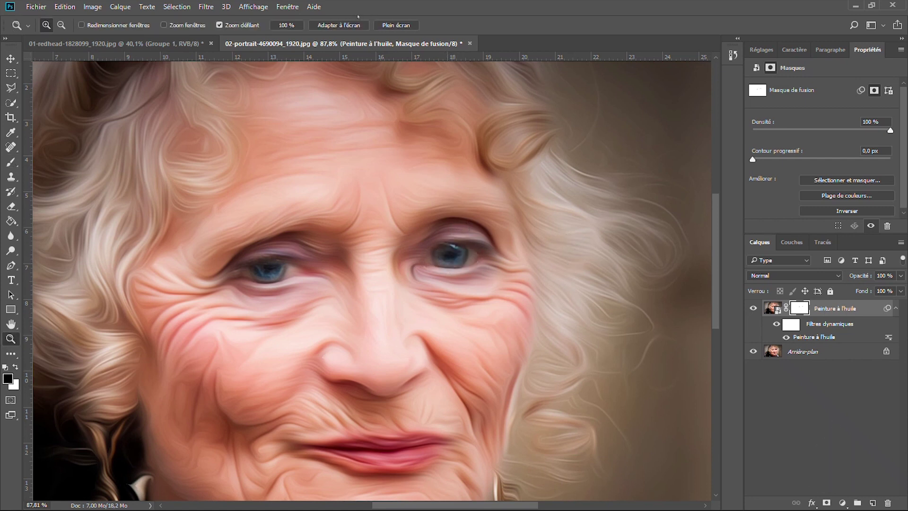
drag(672, 169, 649, 170)
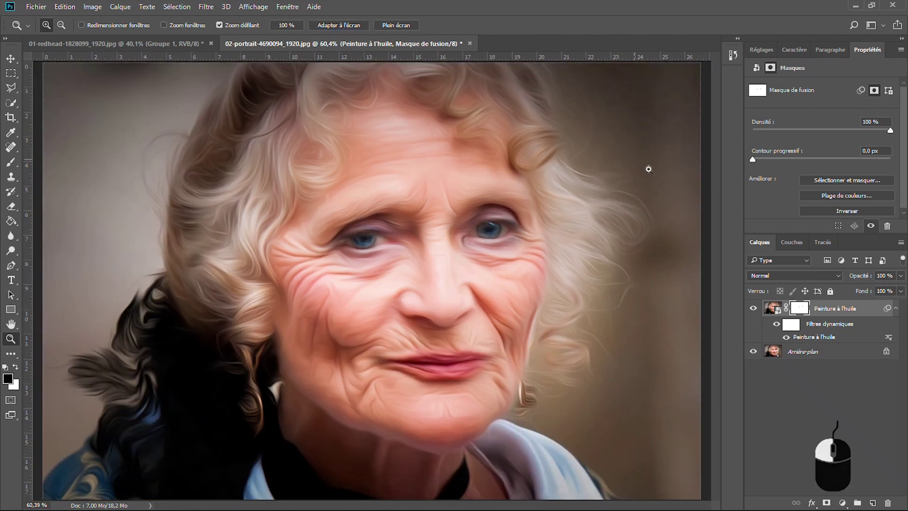
click(754, 308)
click(753, 310)
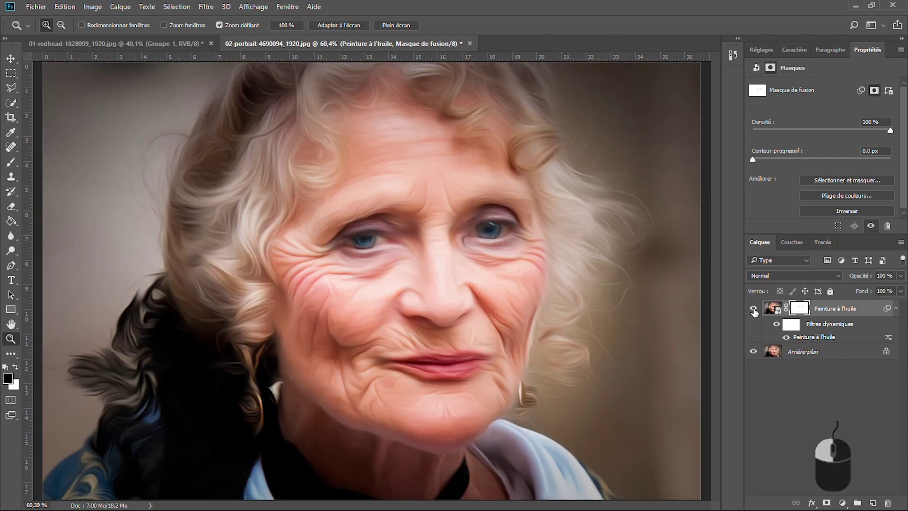
Stamp the background and Peinture à l'huile layers into a merged copy on top and rename it Netteté
shift+click(806, 352)
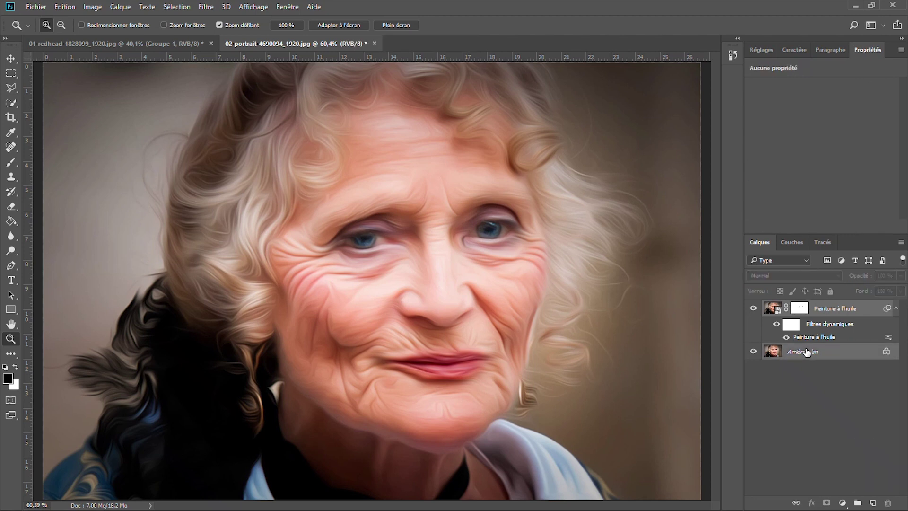
key(ctrl+alt+shift+e)
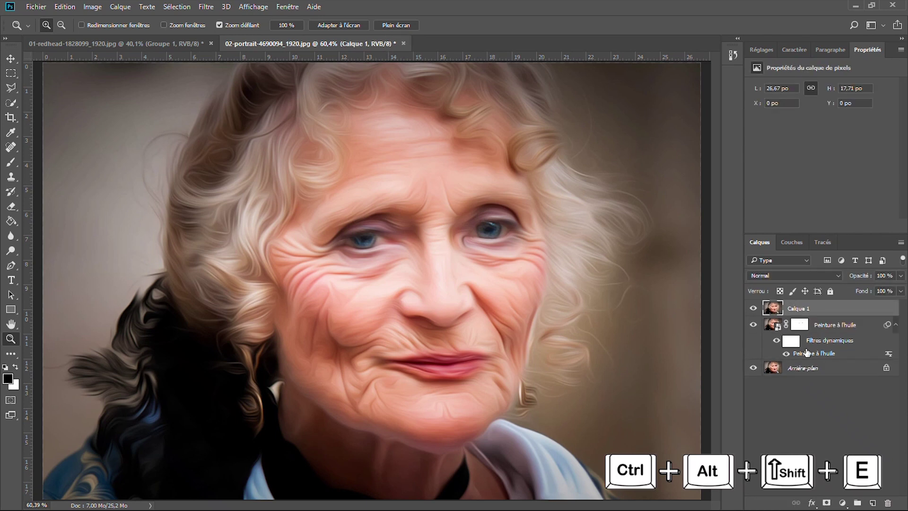
double_click(804, 315)
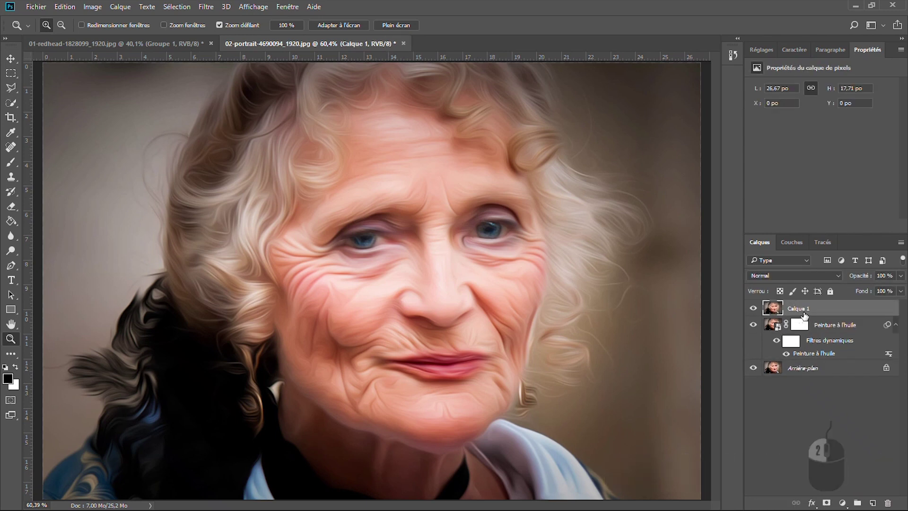
text(Nett)
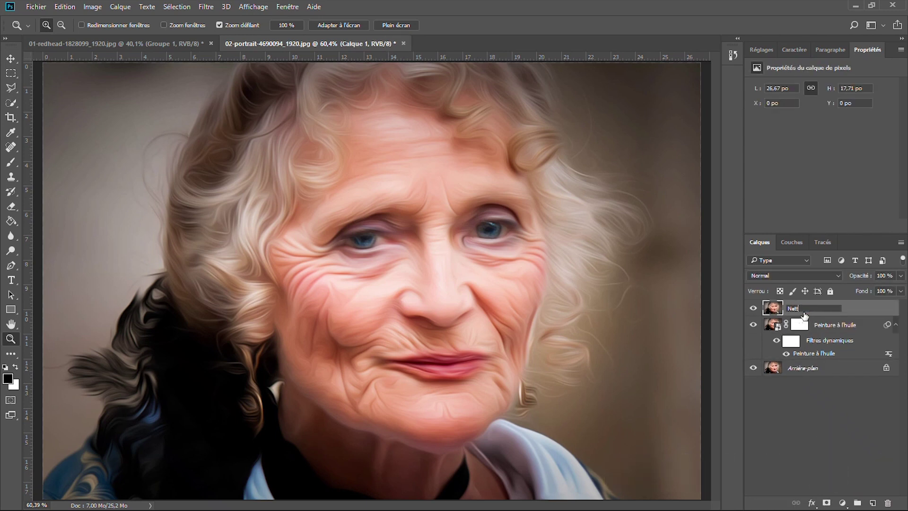
text(eté)
key(Return)
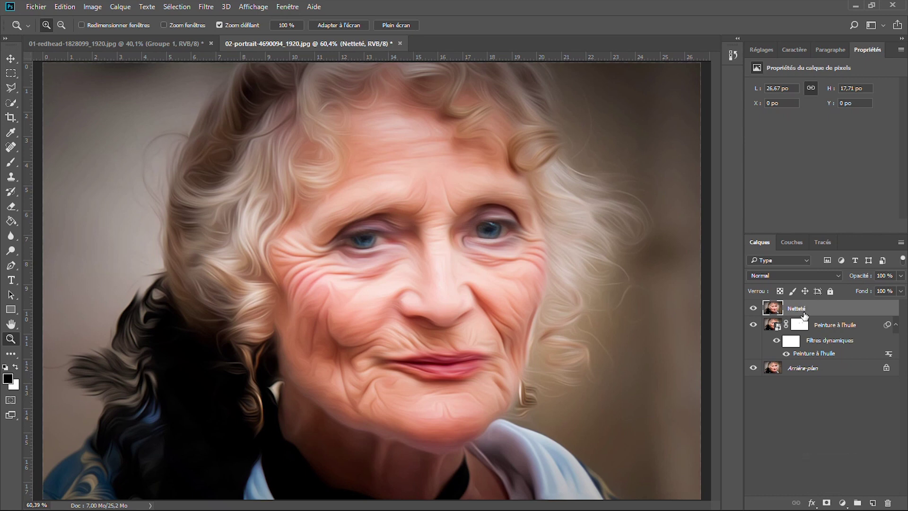
Convert the Netteté layer to a smart object and apply the Passe-haut filter with a radius of 10,0 pixels
right_click(804, 314)
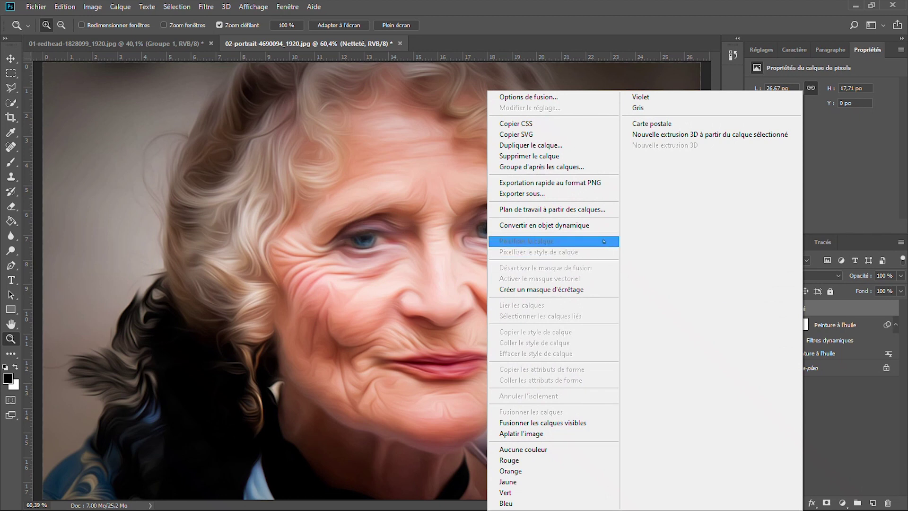
click(604, 226)
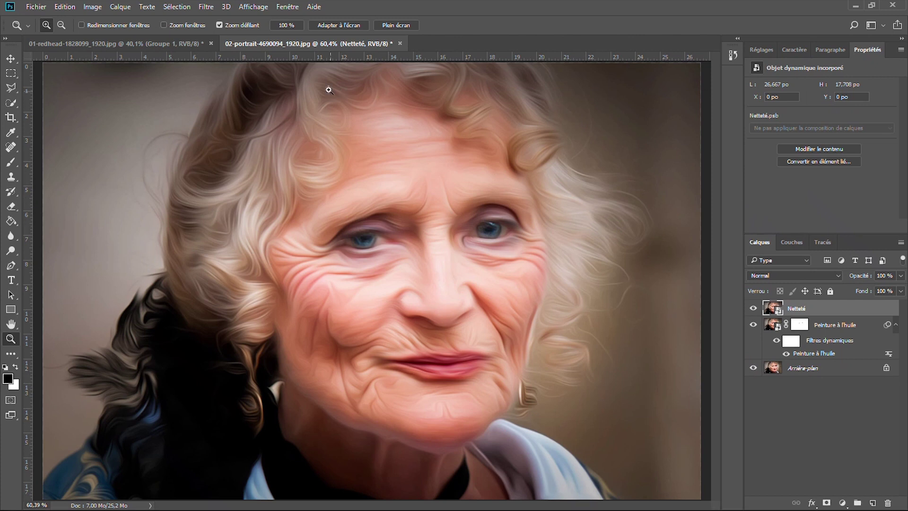
click(207, 6)
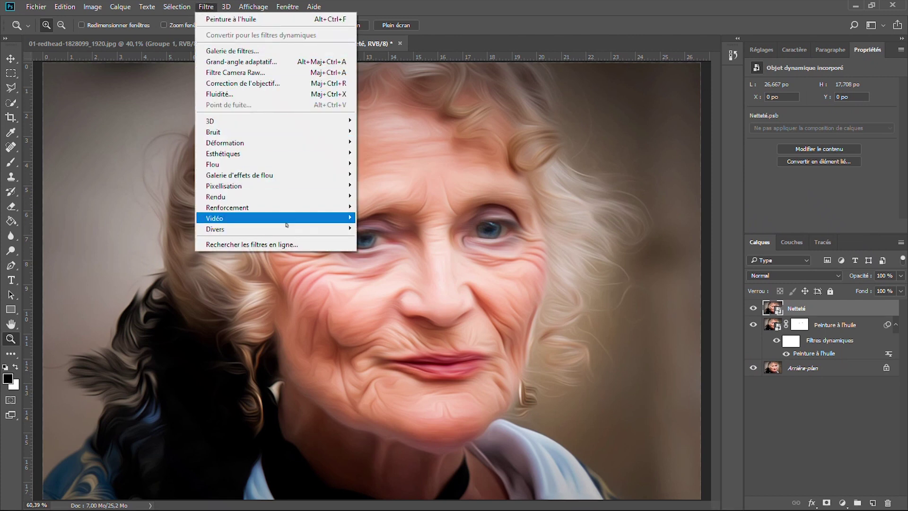
mouse_move(332, 229)
click(391, 262)
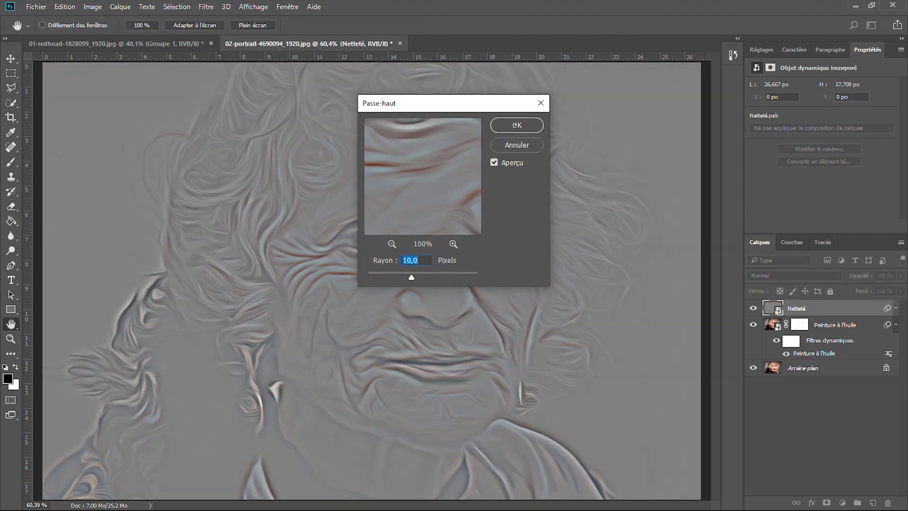
click(515, 125)
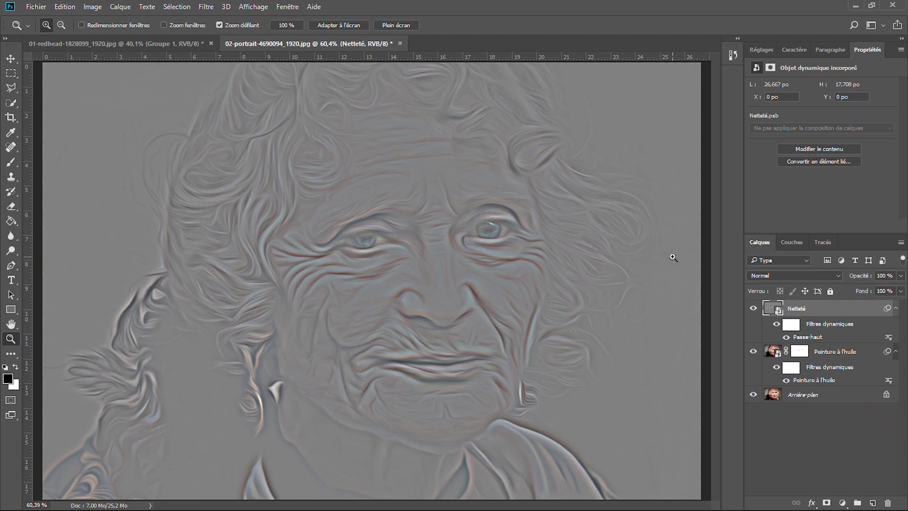
Set the Netteté layer's blend mode to Incrustation and compare the portrait with and without it
click(770, 276)
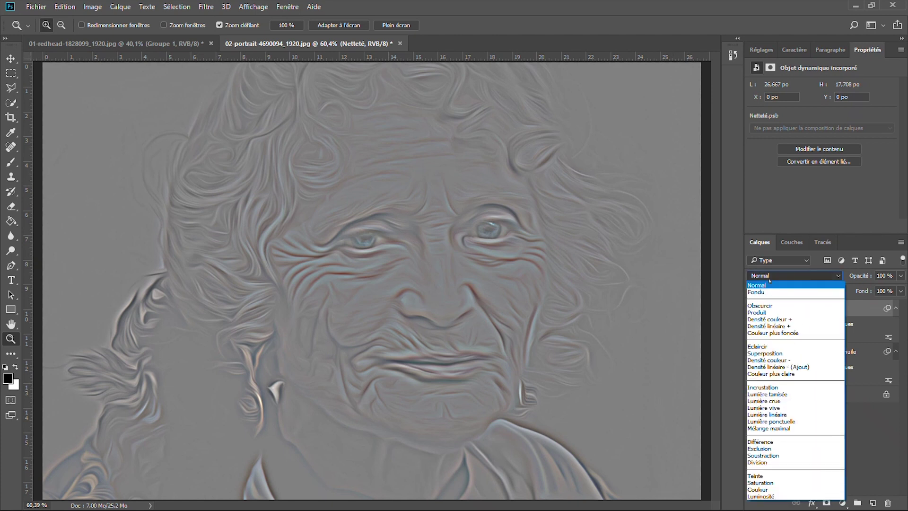
click(763, 387)
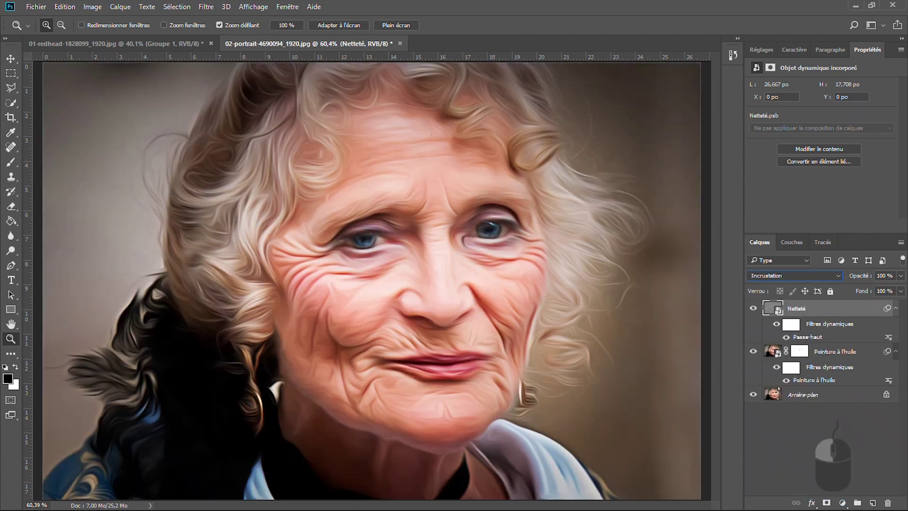
click(754, 309)
click(755, 309)
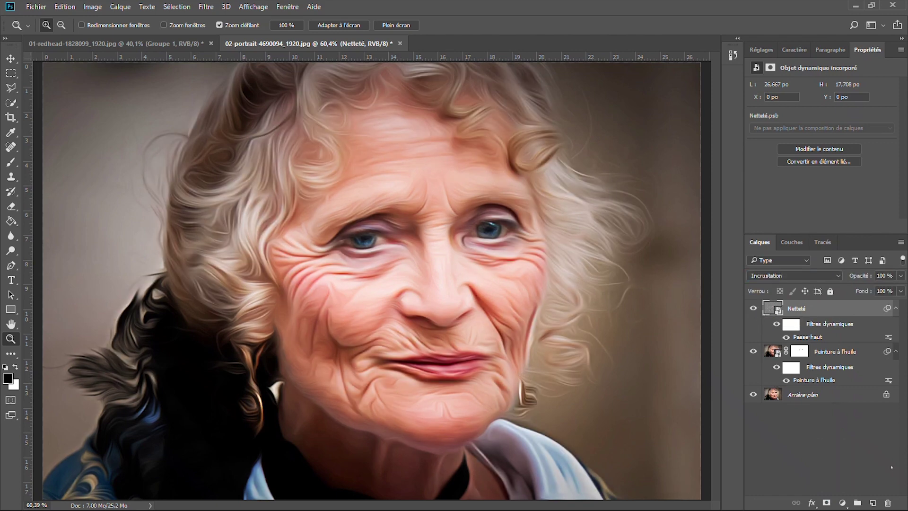
Add a Teinte/Saturation adjustment layer above Netteté with Saturation 40
click(841, 502)
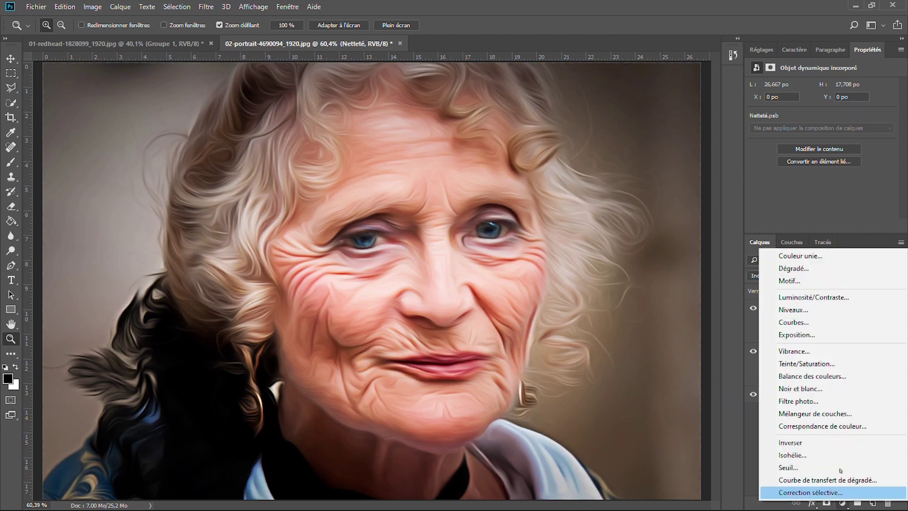
click(813, 365)
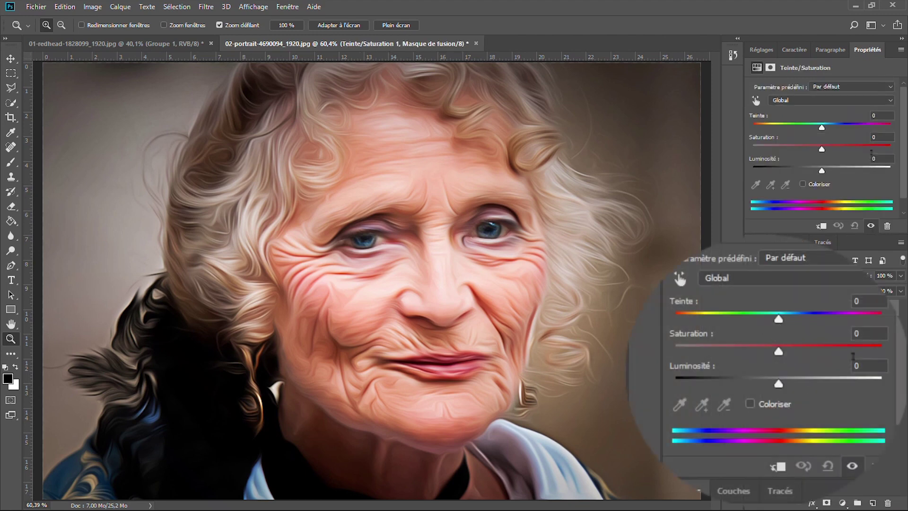
text(40)
key(Return)
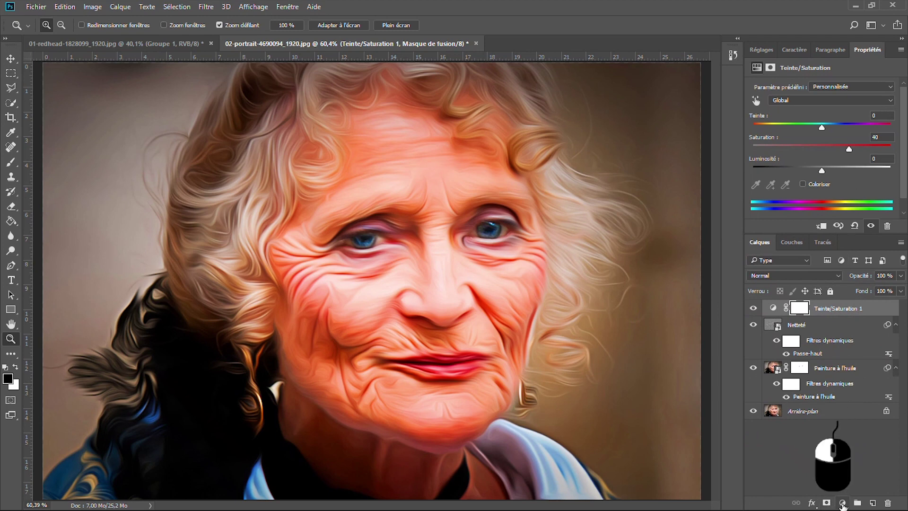
Add a Niveaux adjustment layer with input black point 4 and white point 235, and compare the image with and without it
click(843, 503)
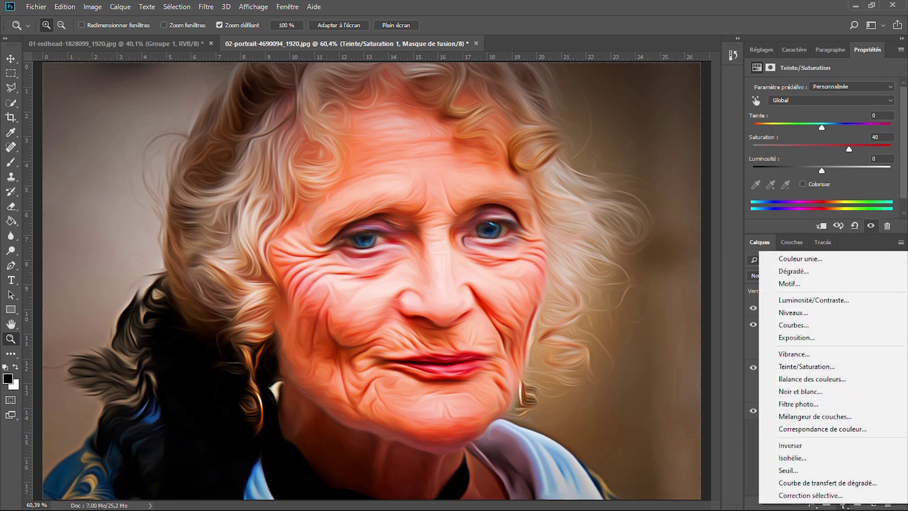
click(793, 313)
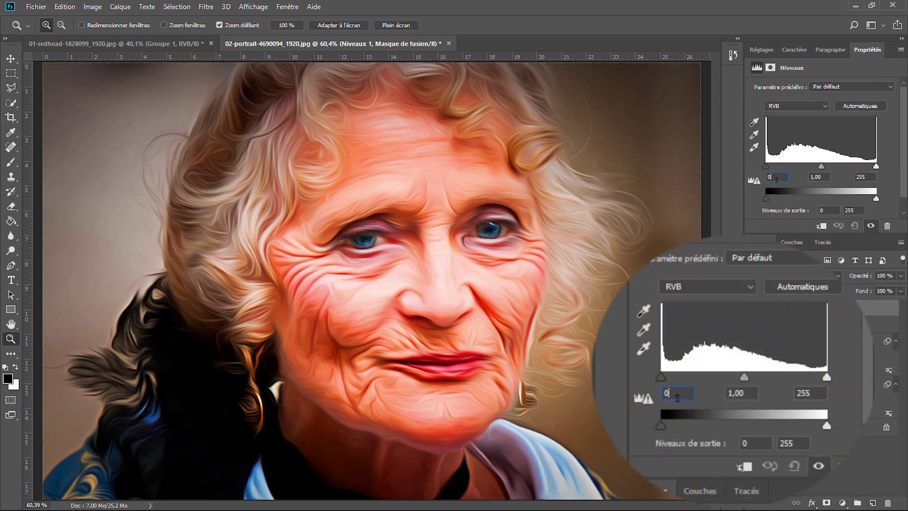
double_click(776, 178)
text(4)
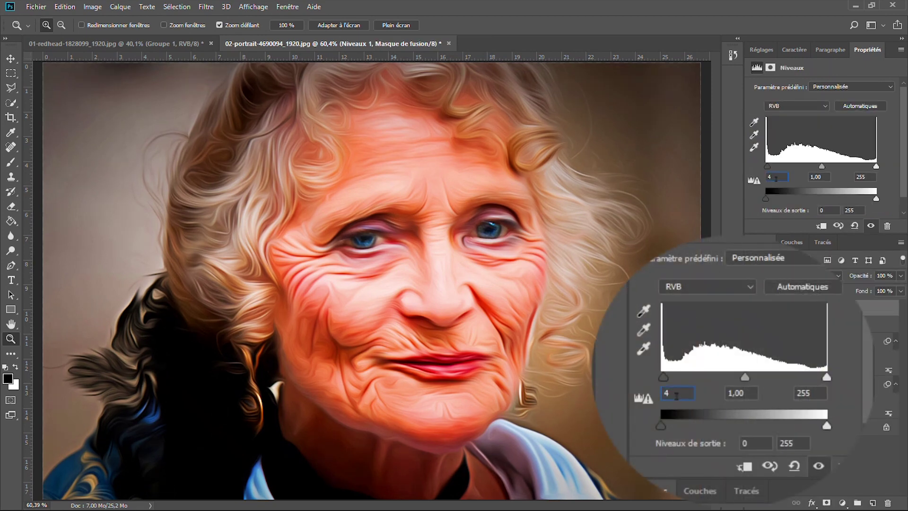
double_click(861, 176)
text(235)
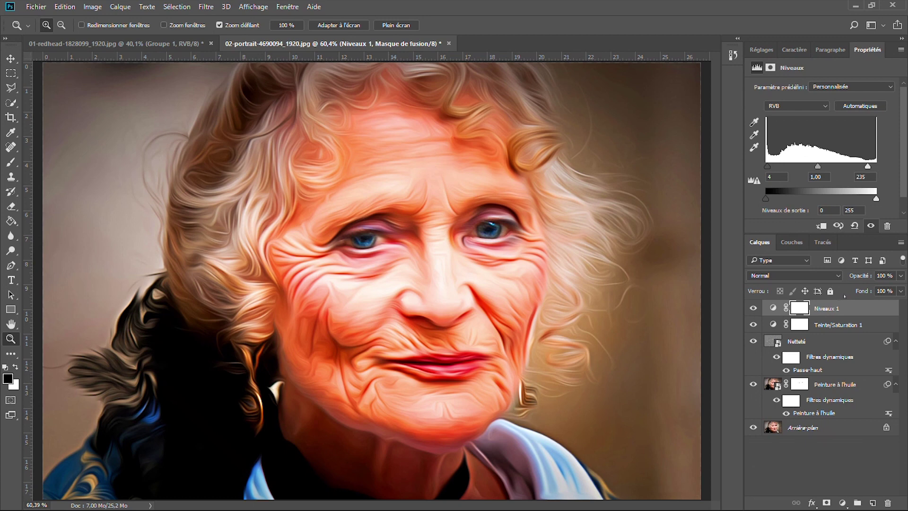
click(753, 309)
click(753, 309)
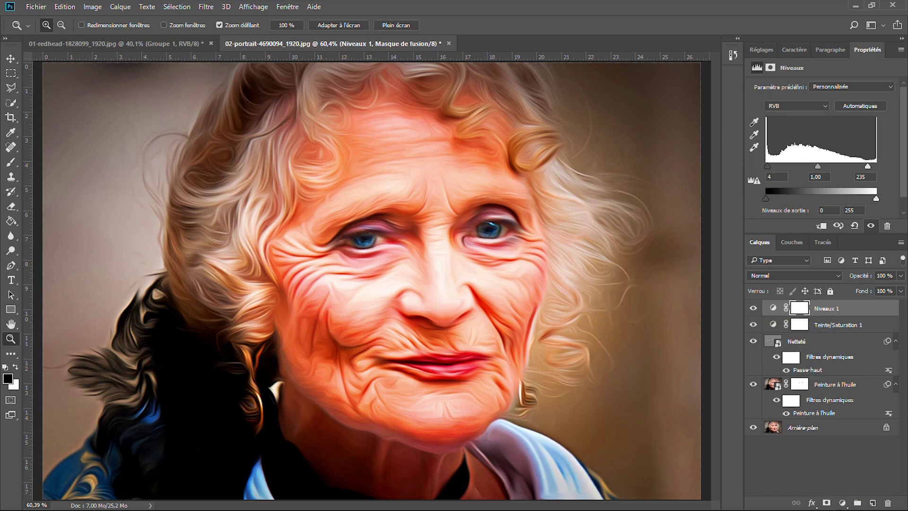
Add a Vibrance adjustment layer on top with Vibrance +60
click(842, 503)
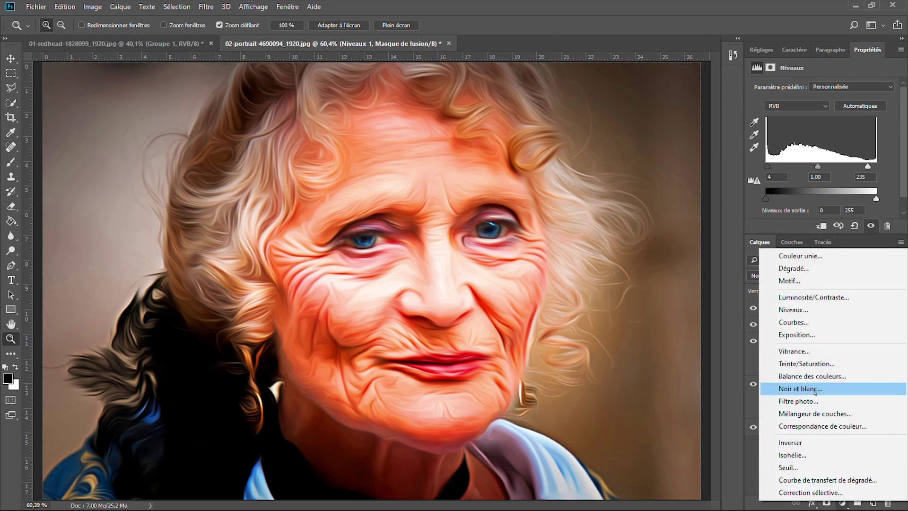
click(814, 351)
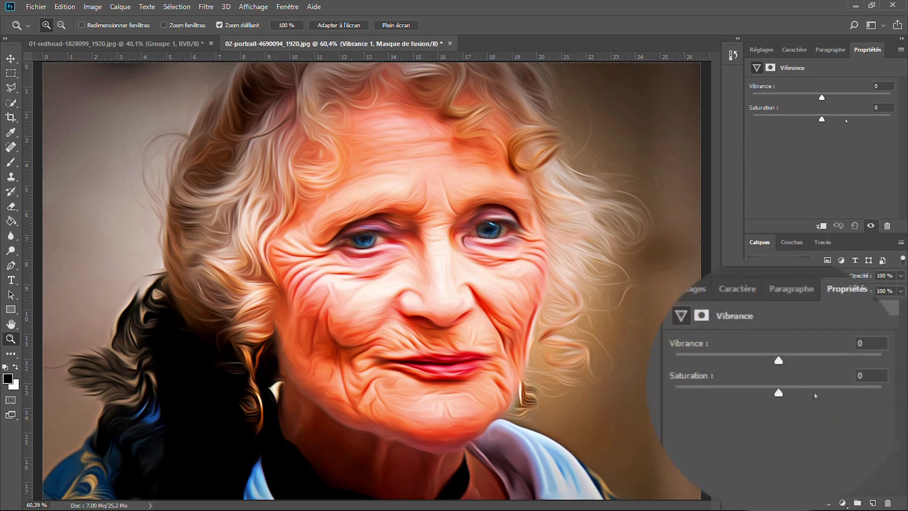
drag(822, 98, 863, 103)
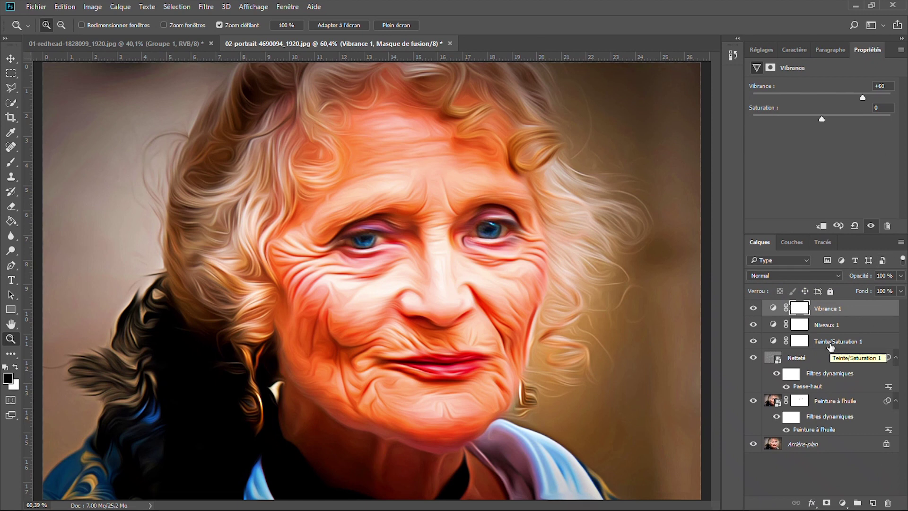
Change the Teinte/Saturation 1 adjustment layer to Teinte -6 and Saturation -15
click(831, 344)
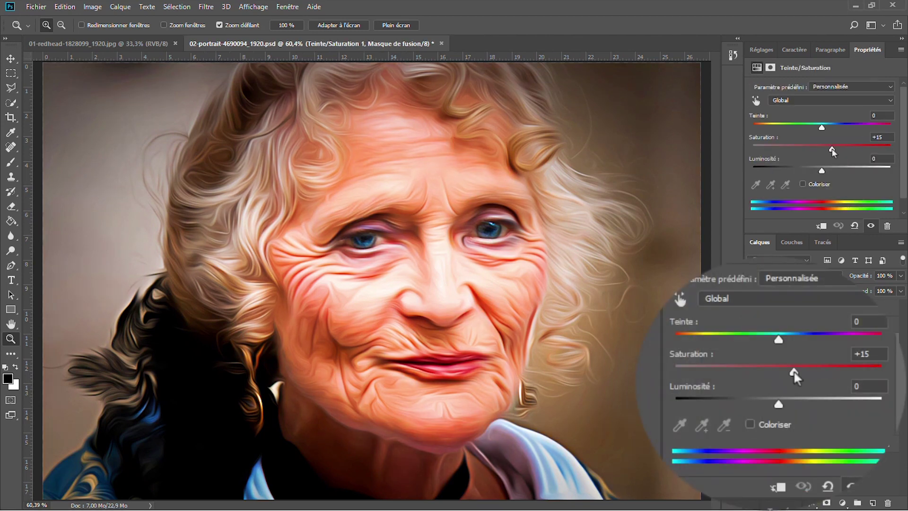
drag(833, 151, 818, 129)
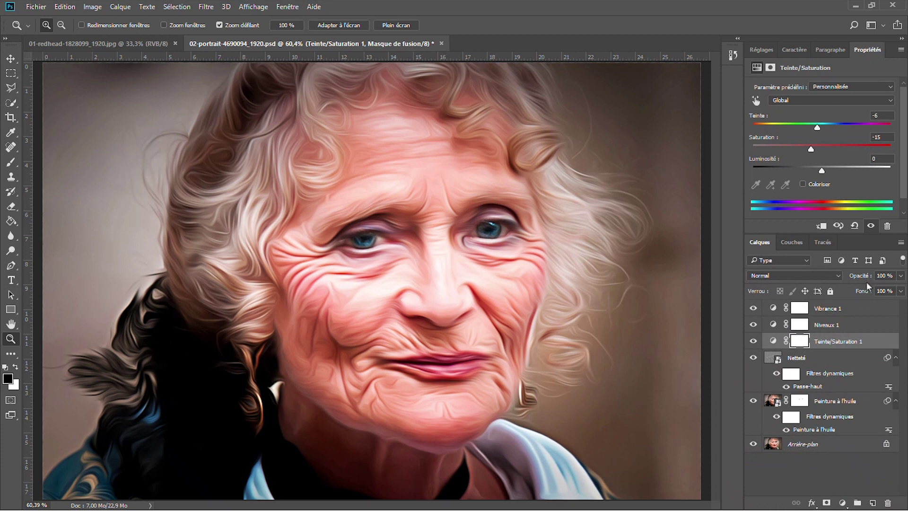
Group all layers from Vibrance 1 down to Peinture à l'huile, leaving the background outside
click(836, 313)
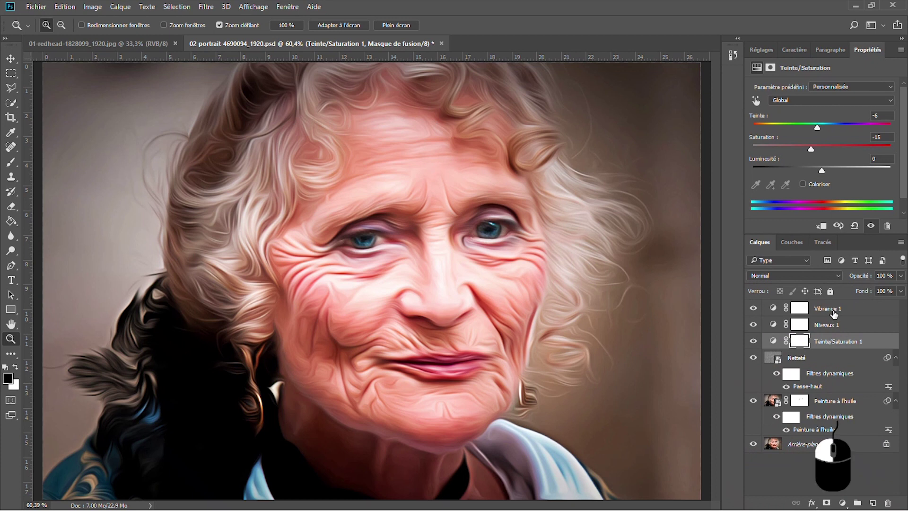
shift+click(832, 405)
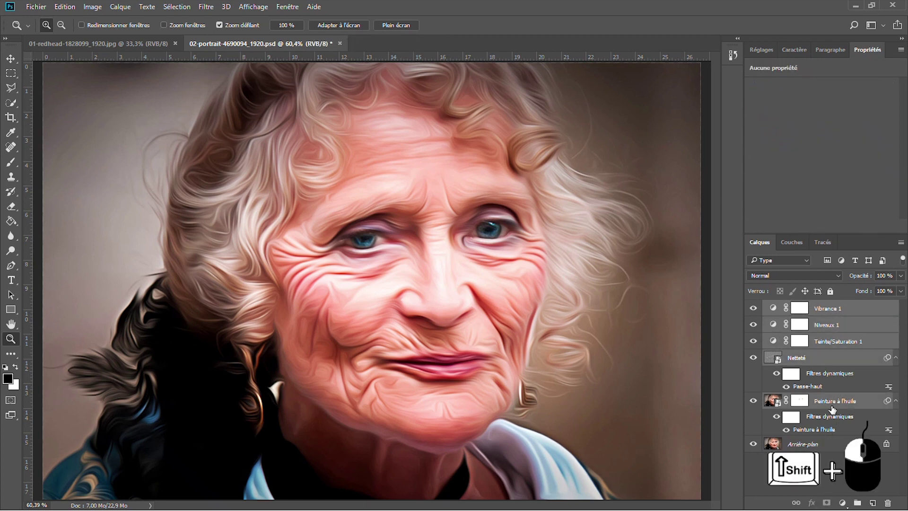
key(ctrl+g)
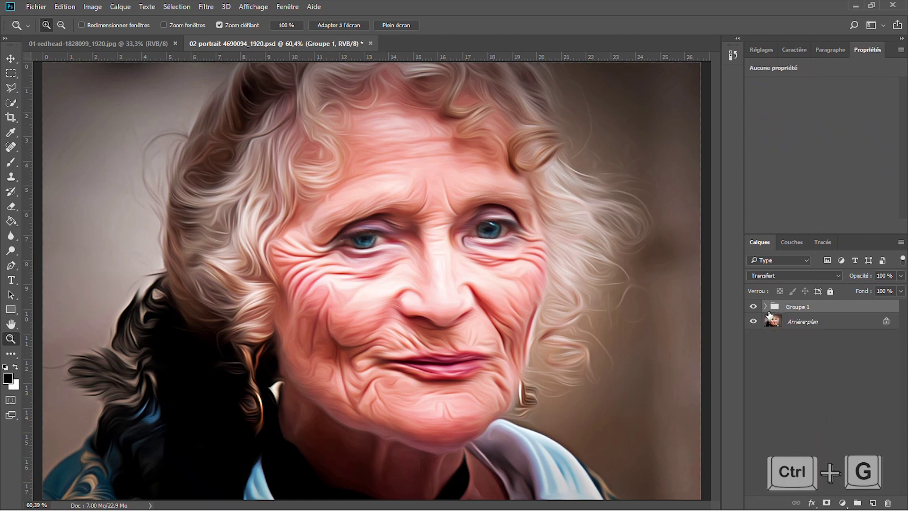
Compare the original portrait with the finished oil-painting effect by hiding and showing the layer group twice
click(754, 308)
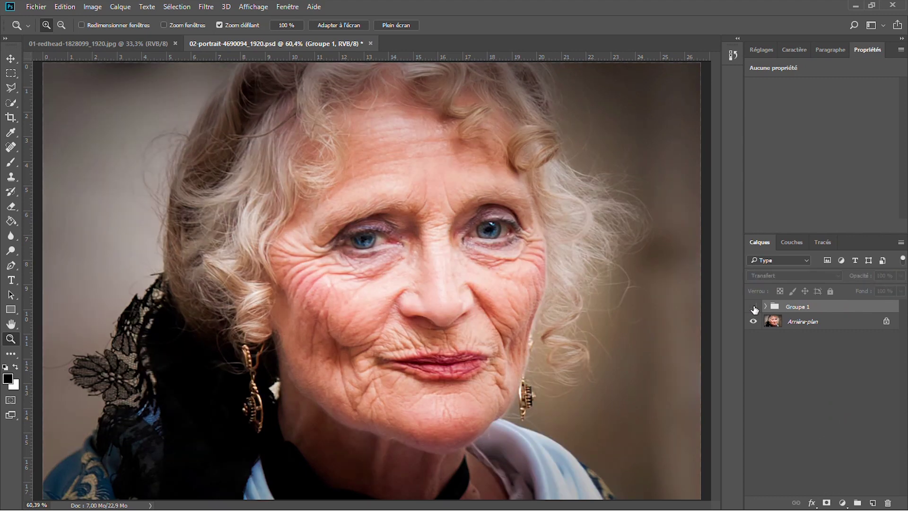
click(754, 307)
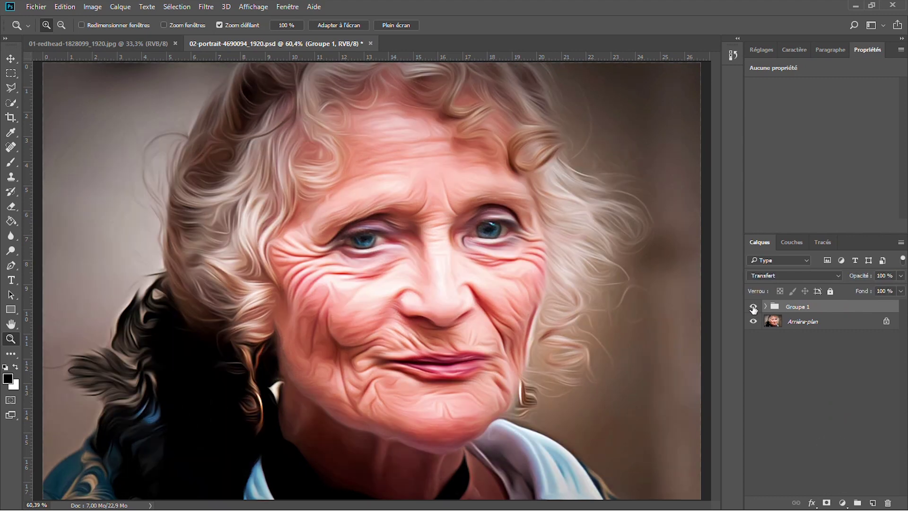
click(754, 308)
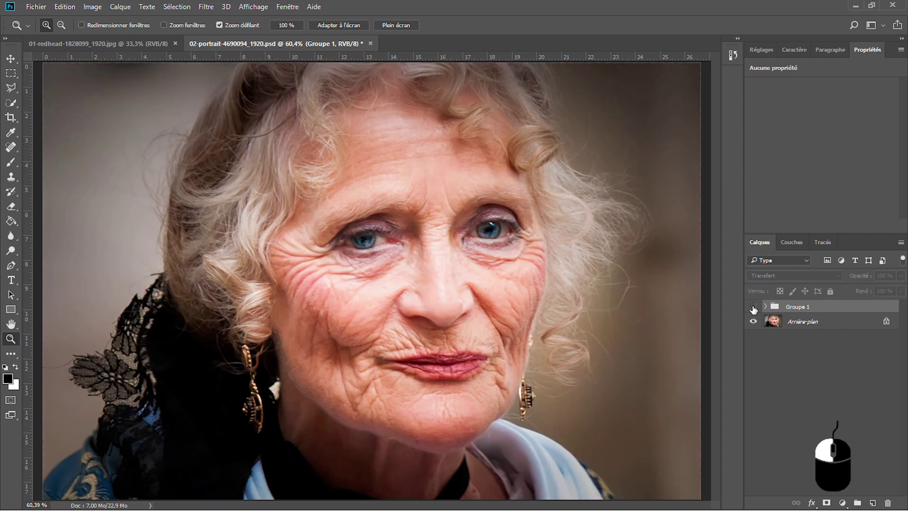
click(754, 308)
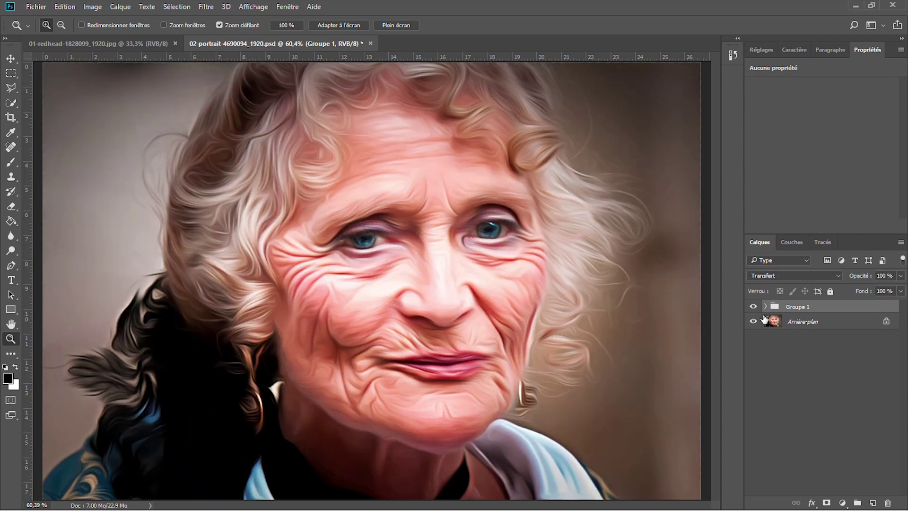